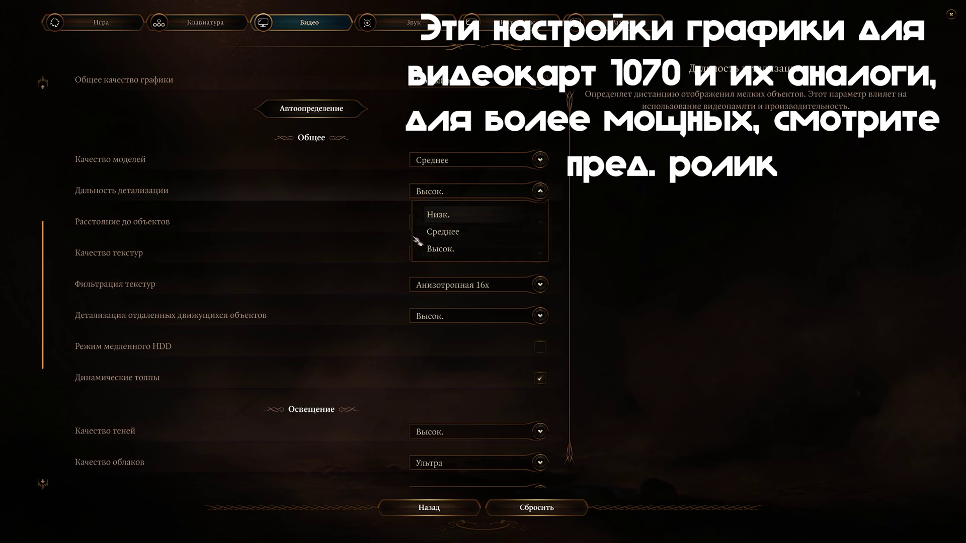
Set «Дальность детализации» to «Низк.» and «Расстояние до объектов» to «Среднее» in the video settings
{"action": "left_click", "coordinate": [455, 220]}
{"action": "left_click", "coordinate": [534, 222]}
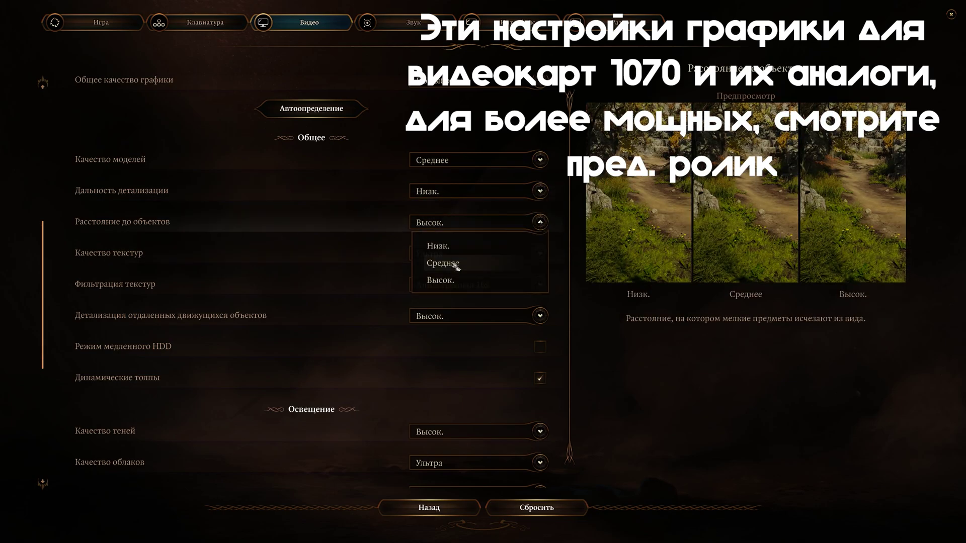
{"action": "left_click", "coordinate": [455, 263]}
Set «Качество текстур» to «Среднее» and «Фильтрация текстур» to «Анизотропная 8x»
{"action": "scroll", "coordinate": [364, 299], "scroll_direction": "down", "scroll_amount": 2}
{"action": "left_click", "coordinate": [453, 193]}
{"action": "left_click", "coordinate": [438, 233]}
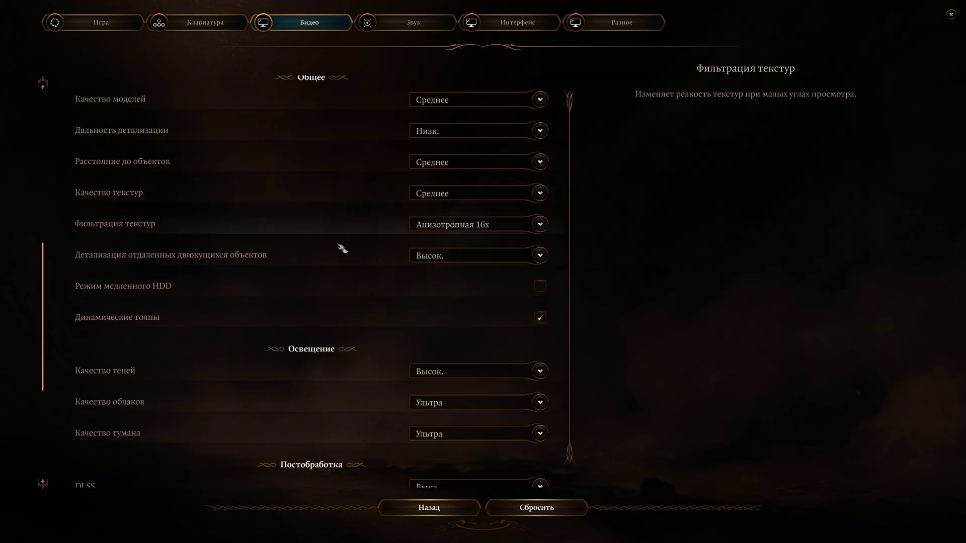
{"action": "left_click", "coordinate": [426, 234]}
{"action": "left_click", "coordinate": [473, 300]}
Set «Детализация отдаленных движущихся объектов» to «Низк.» and turn off «Динамические толпы»
{"action": "scroll", "coordinate": [493, 276], "scroll_direction": "down", "scroll_amount": 1}
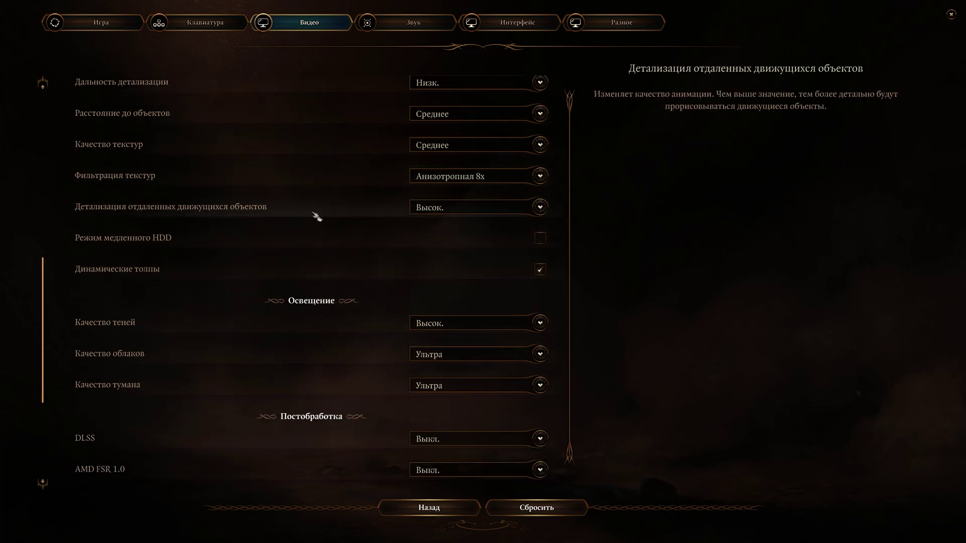
{"action": "left_click", "coordinate": [452, 211]}
{"action": "left_click", "coordinate": [432, 225]}
{"action": "scroll", "coordinate": [509, 262], "scroll_direction": "down", "scroll_amount": 1}
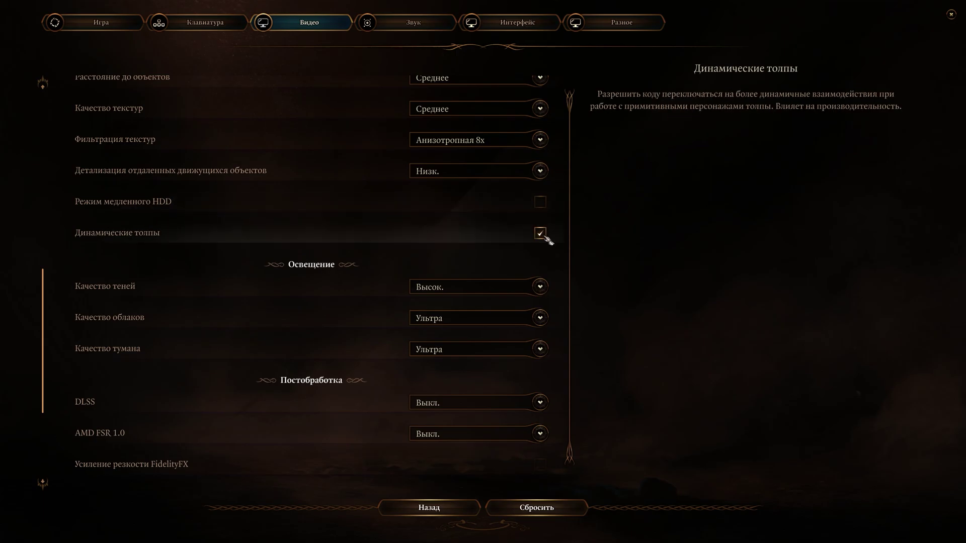
{"action": "scroll", "coordinate": [412, 339], "scroll_direction": "down", "scroll_amount": 3}
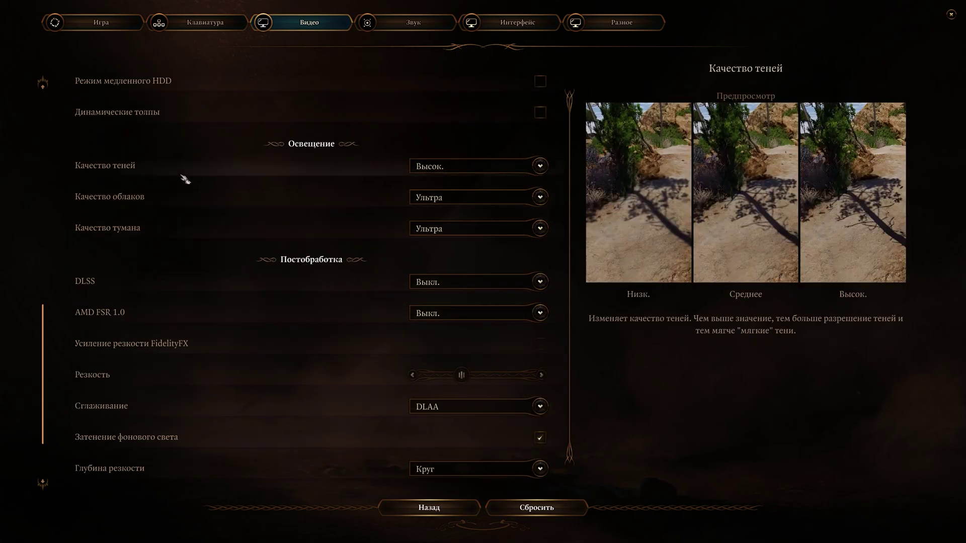
Set the lighting qualities: shadows to «Низк.», clouds to «Среднее» and fog to «Среднее»
{"action": "left_click", "coordinate": [455, 170]}
{"action": "left_click", "coordinate": [438, 189]}
{"action": "left_click", "coordinate": [438, 197]}
{"action": "left_click", "coordinate": [438, 238]}
{"action": "left_click", "coordinate": [438, 228]}
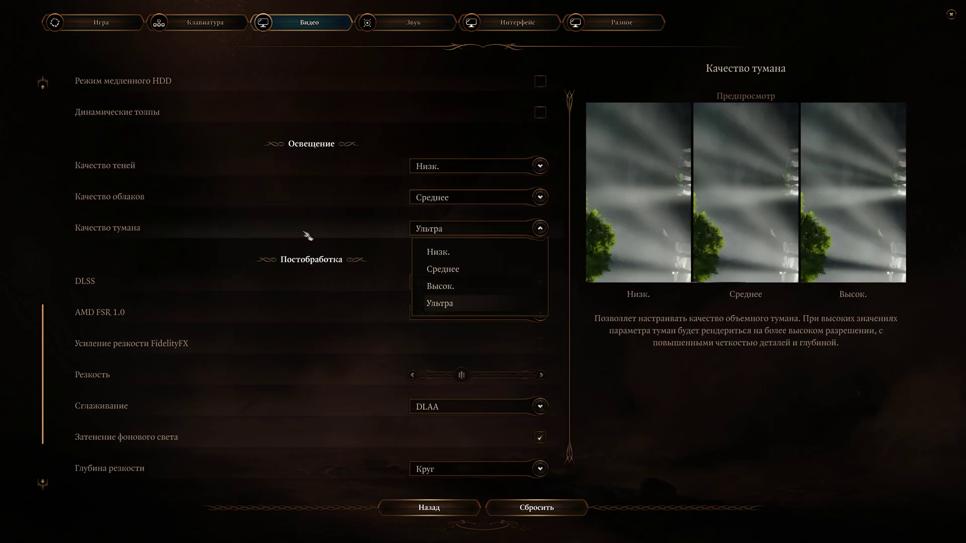
{"action": "left_click", "coordinate": [459, 276]}
Look through the available DLSS and AMD FSR 1.0 modes, leaving both options at «Выкл.»
{"action": "scroll", "coordinate": [410, 259], "scroll_direction": "down", "scroll_amount": 1}
{"action": "left_click", "coordinate": [460, 240]}
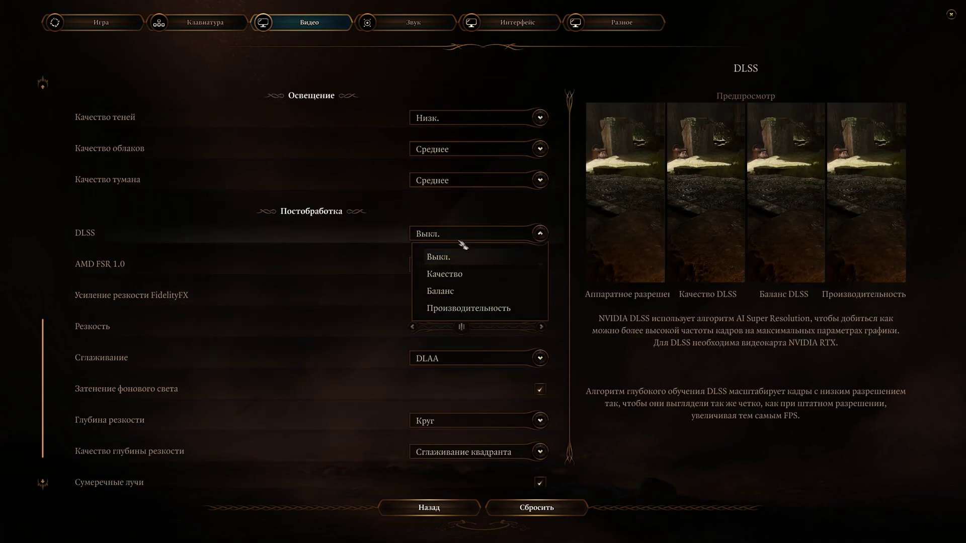
{"action": "left_click", "coordinate": [662, 280]}
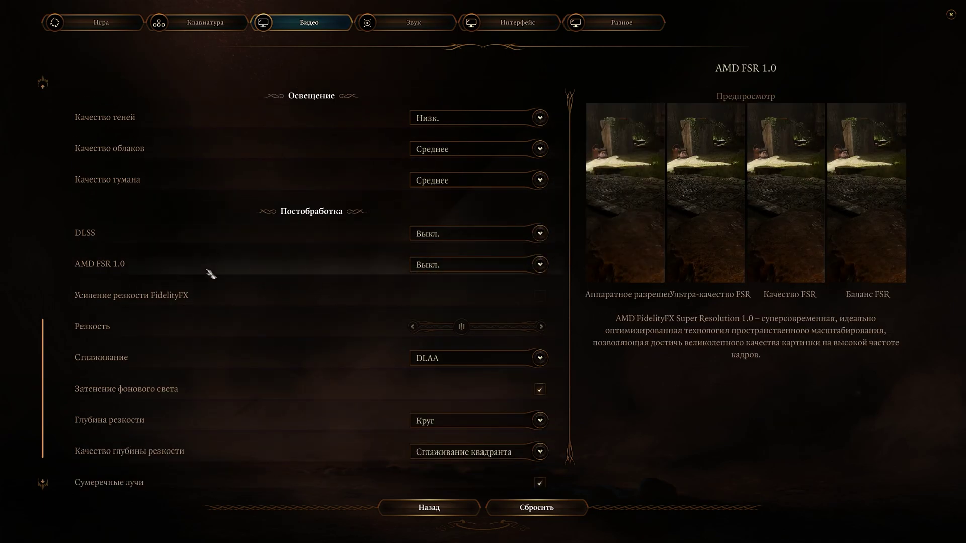
{"action": "left_click", "coordinate": [443, 265]}
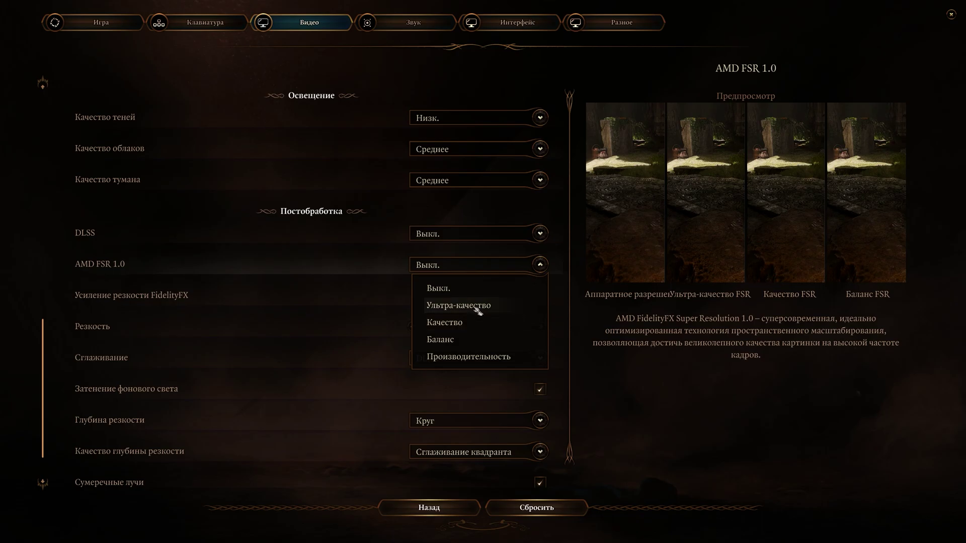
{"action": "left_click", "coordinate": [575, 277]}
Review the «Сглаживание» anti-aliasing modes and keep DLAA selected
{"action": "scroll", "coordinate": [252, 352], "scroll_direction": "down", "scroll_amount": 1}
{"action": "scroll", "coordinate": [375, 295], "scroll_direction": "down", "scroll_amount": 1}
{"action": "left_click", "coordinate": [376, 295]}
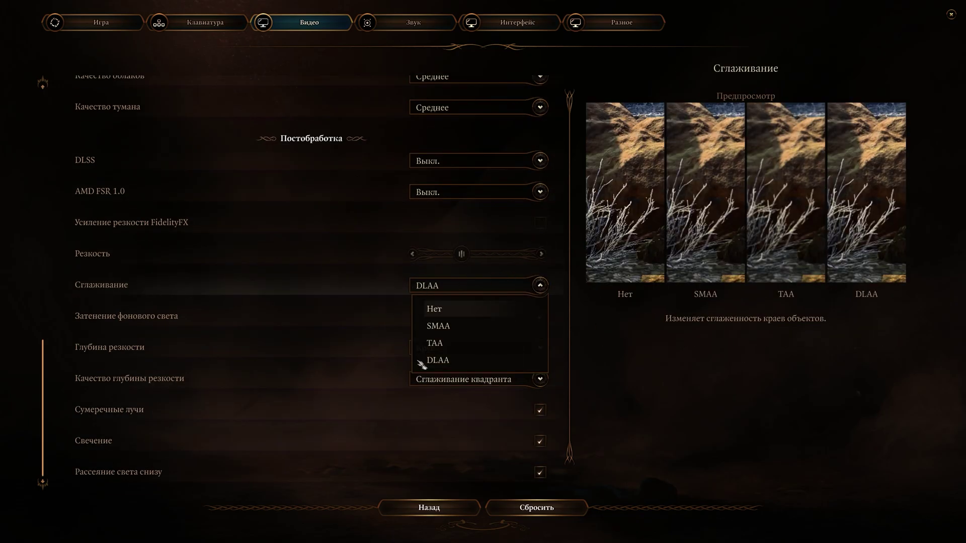
{"action": "left_click", "coordinate": [641, 352]}
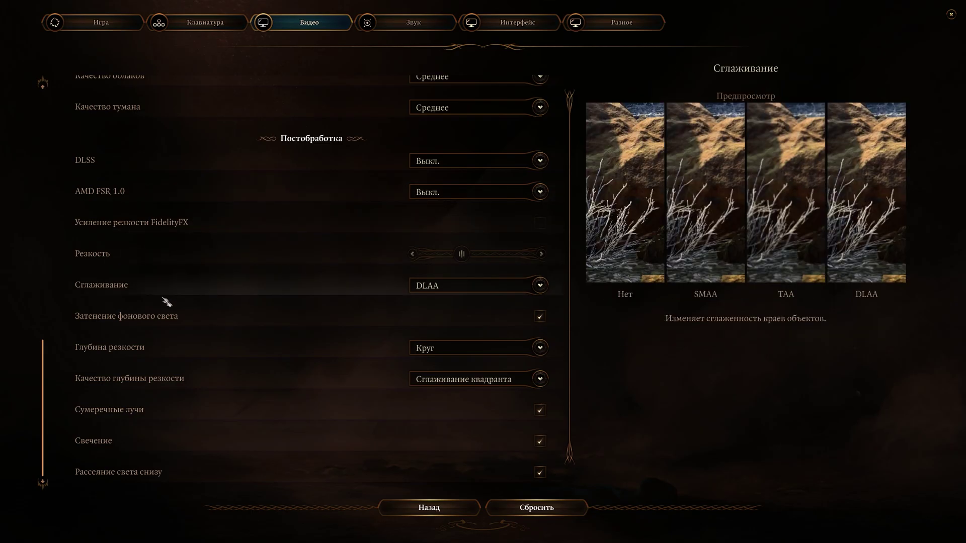
{"action": "left_click", "coordinate": [171, 278]}
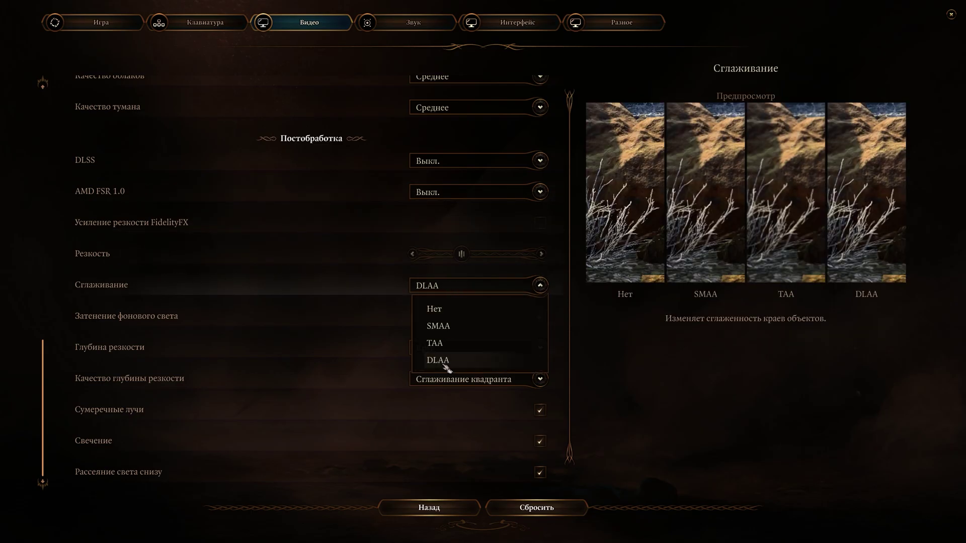
{"action": "left_click", "coordinate": [486, 366]}
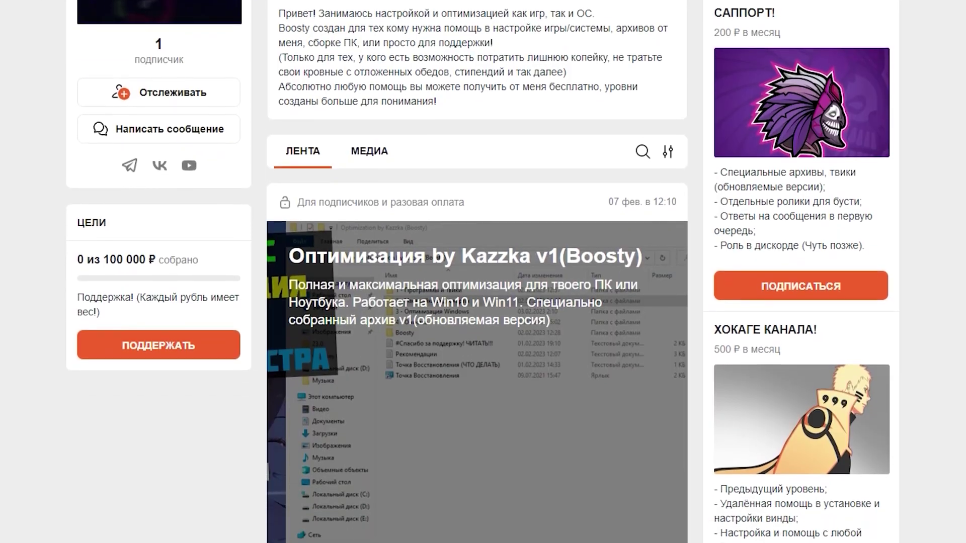
Examine the Boosty optimization post and the «1 - Программы и Твики» folder in Optimization by Kazzka (Boosty)
{"action": "scroll", "coordinate": [477, 272], "scroll_direction": "down", "scroll_amount": 5}
{"action": "scroll", "coordinate": [477, 271], "scroll_direction": "down", "scroll_amount": 2}
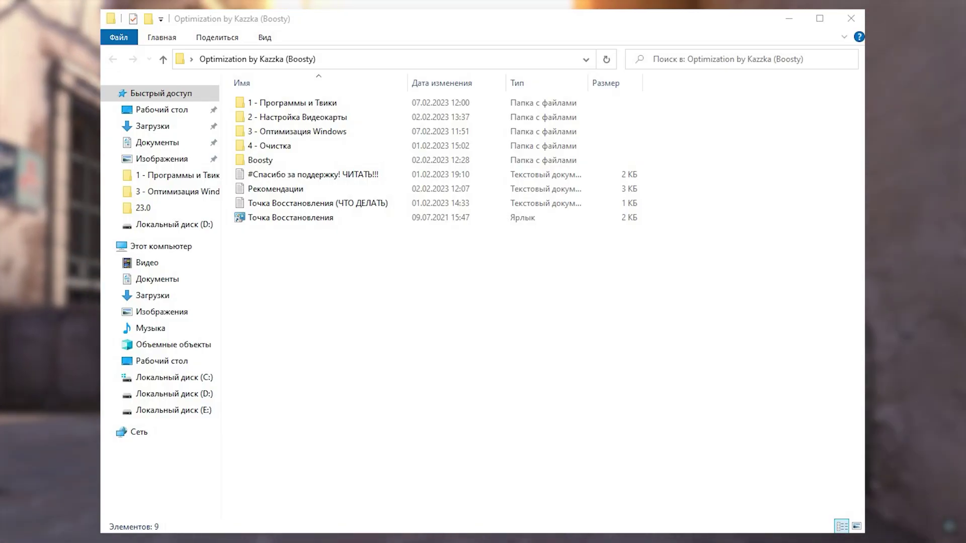
{"action": "double_click", "coordinate": [291, 103]}
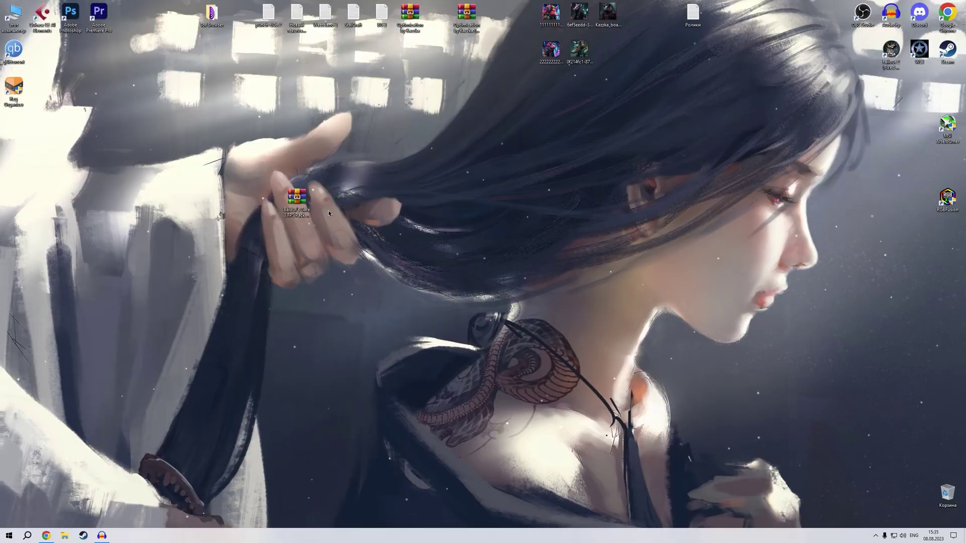
Extract the Baldur's Gate 3 FPS Pack by Kazzka folder from its zip archive to the desktop and close the archive
{"action": "double_click", "coordinate": [297, 198]}
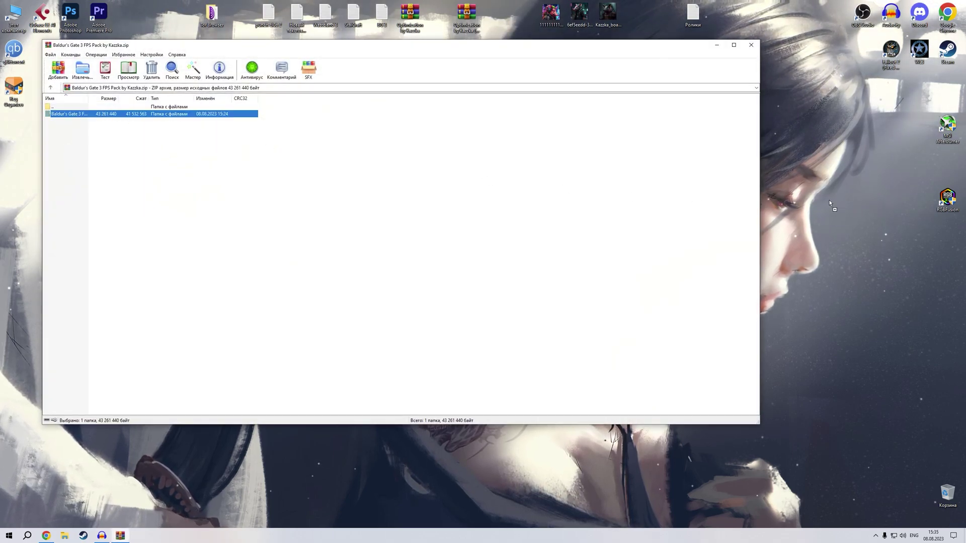
{"action": "left_click_drag", "start_coordinate": [830, 204], "coordinate": [830, 203]}
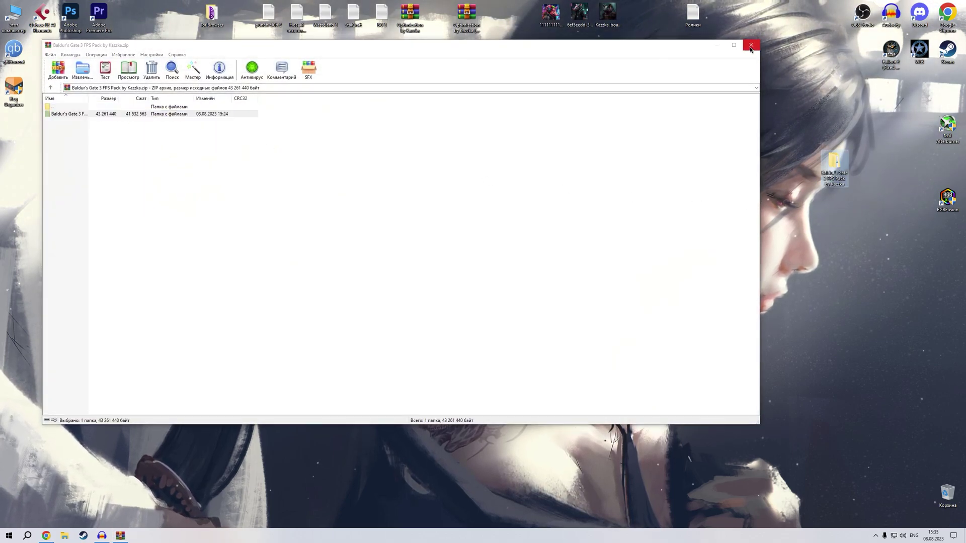
{"action": "left_click", "coordinate": [752, 45]}
Open the «Оптимизация» folder inside the extracted Baldur's Gate 3 FPS Pack by Kazzka folder
{"action": "double_click", "coordinate": [324, 199]}
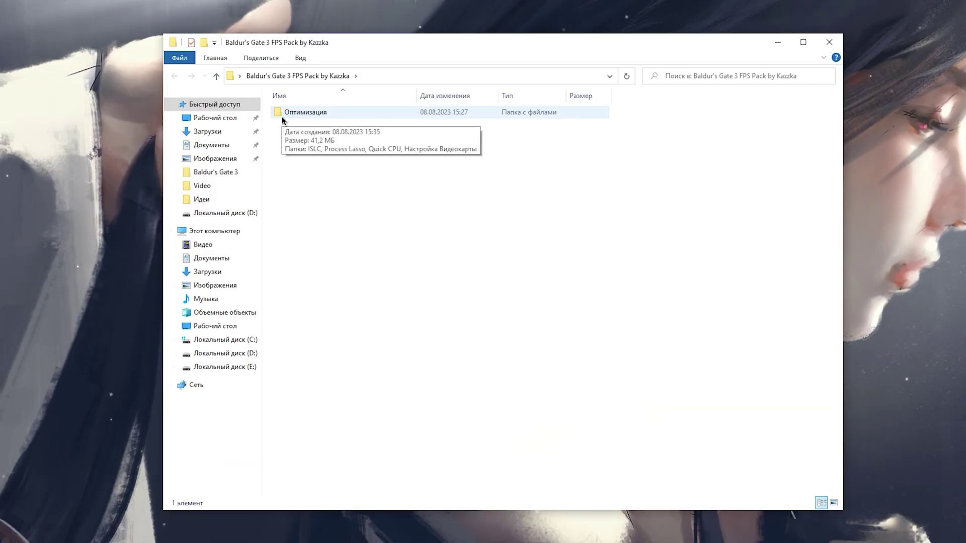
{"action": "left_click", "coordinate": [350, 193]}
{"action": "double_click", "coordinate": [282, 116]}
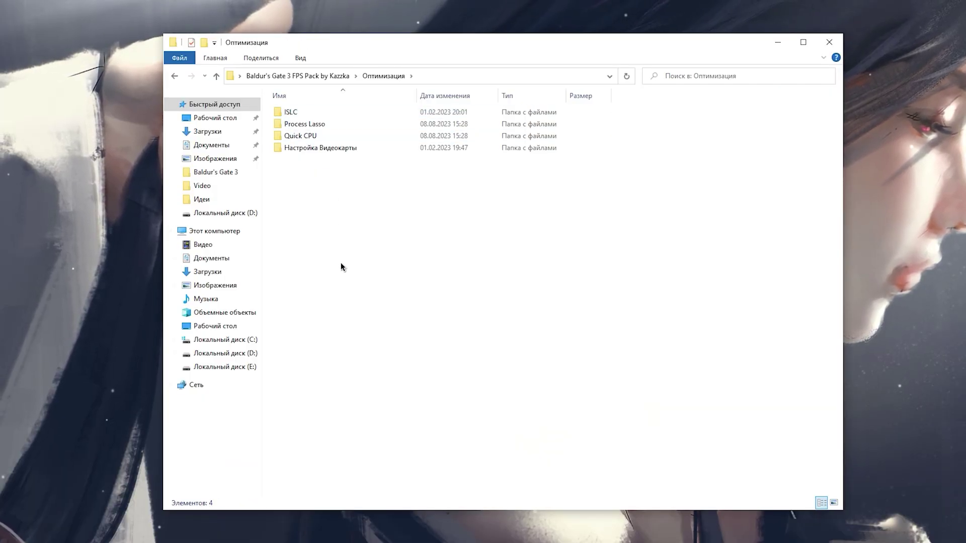
Look over the ISLC, Process Lasso, Quick CPU and «Настройка Видеокарты» folders in the pack
{"action": "left_click", "coordinate": [296, 114]}
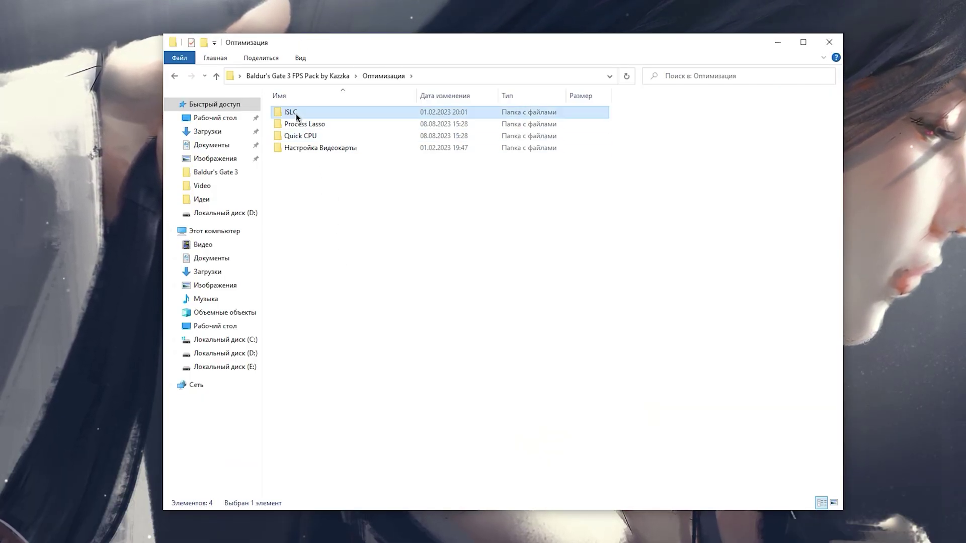
{"action": "left_click", "coordinate": [319, 126]}
{"action": "left_click", "coordinate": [321, 136]}
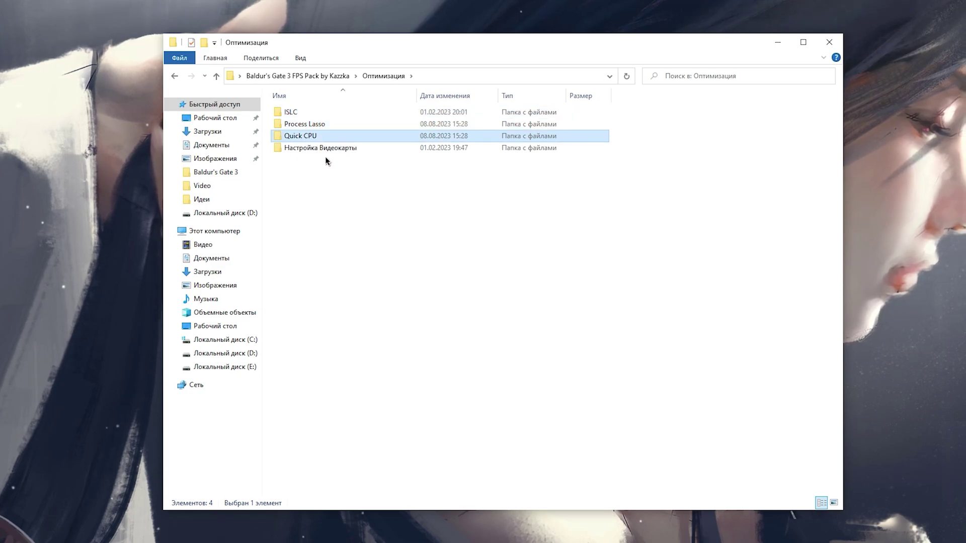
{"action": "left_click", "coordinate": [323, 151]}
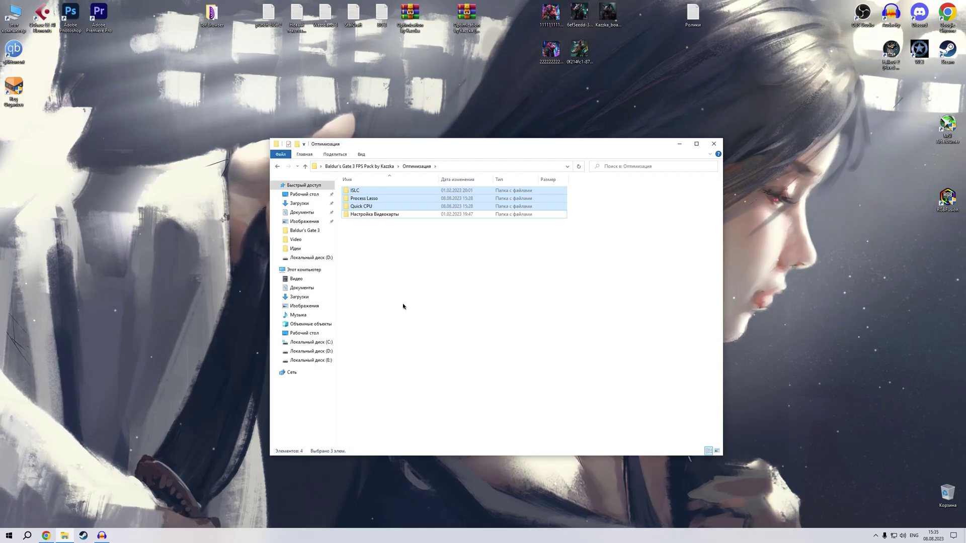
{"action": "left_click", "coordinate": [363, 281]}
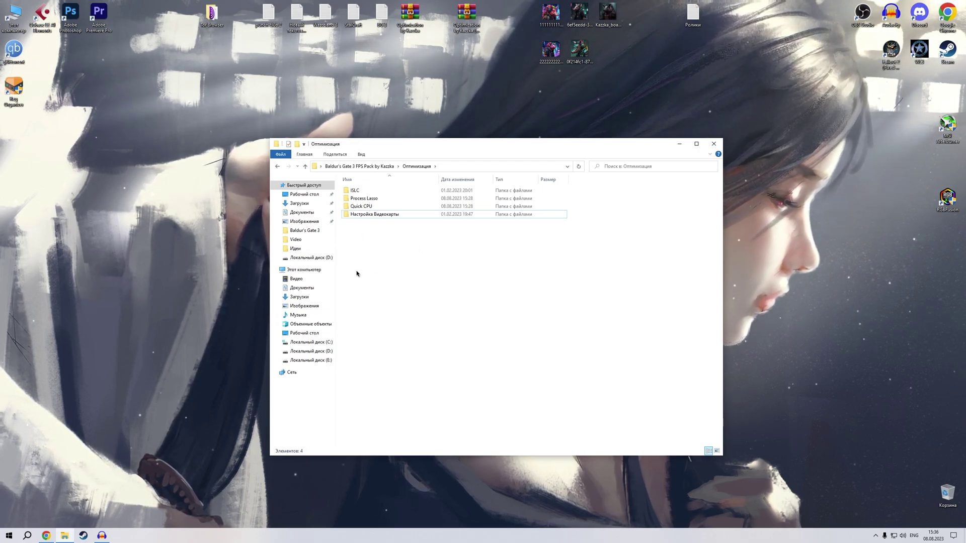
Switch to Chrome and view the official pages for Quick CPU, Bitsum's CPU optimizer and ISLC
{"action": "left_click", "coordinate": [55, 537]}
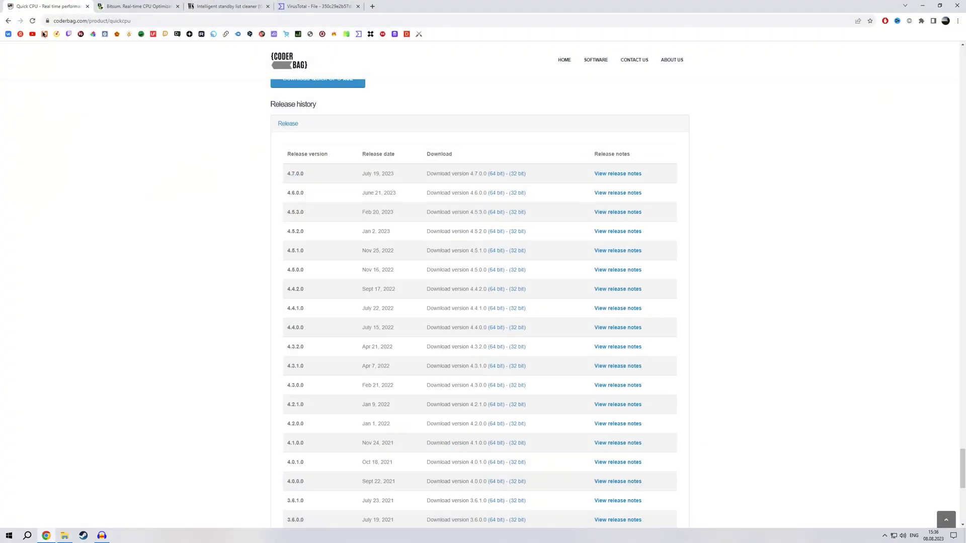
{"action": "left_click", "coordinate": [142, 10]}
{"action": "left_click", "coordinate": [226, 6]}
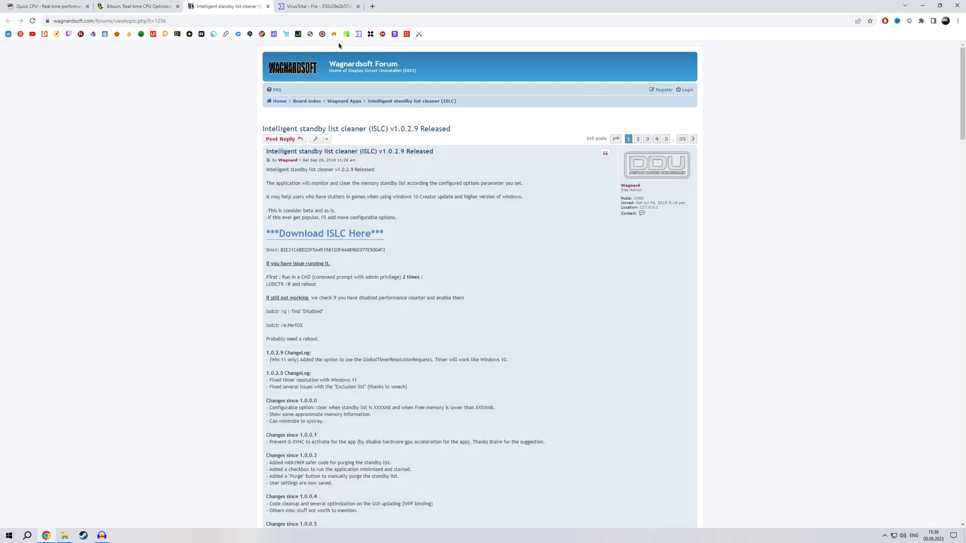
Check the VirusTotal report for the FPS Pack archive, including the detections listed for its bundled files
{"action": "key", "text": "ctrl+Tab"}
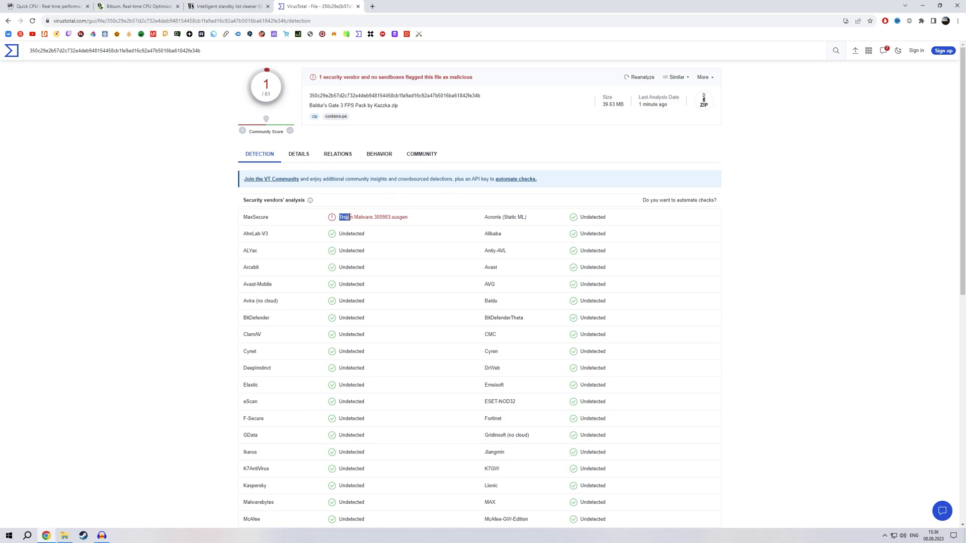
{"action": "left_click", "coordinate": [338, 155]}
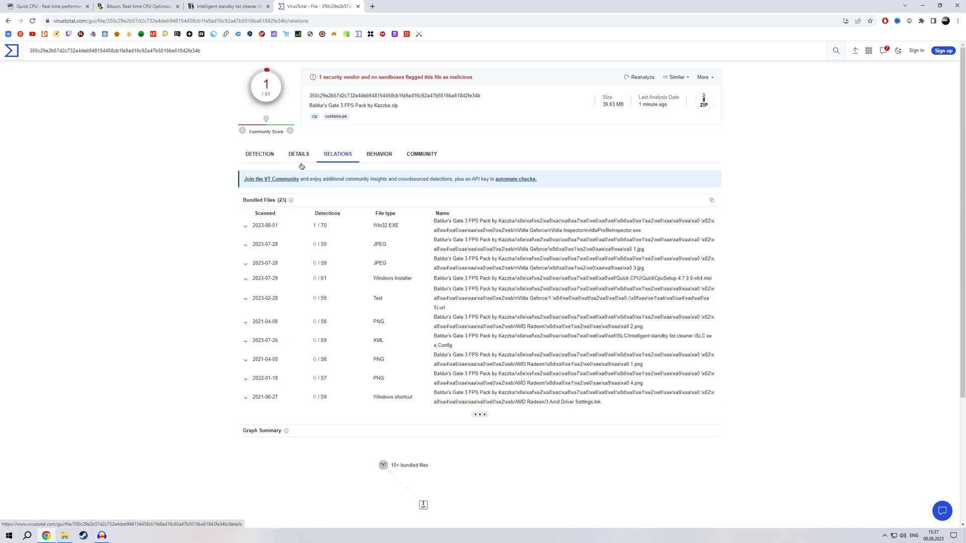
{"action": "left_click_drag", "start_coordinate": [334, 225], "coordinate": [311, 225]}
{"action": "left_click", "coordinate": [375, 225]}
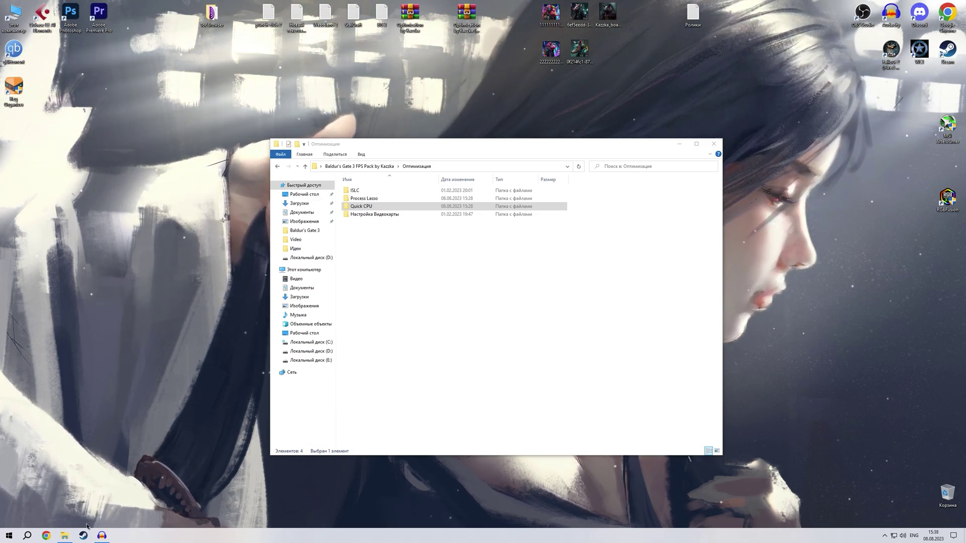
Switch to Steam and, in its settings, disable animated avatars and frames for friends and chat and toggle the library's «Упрощённый режим»
{"action": "left_click", "coordinate": [84, 535]}
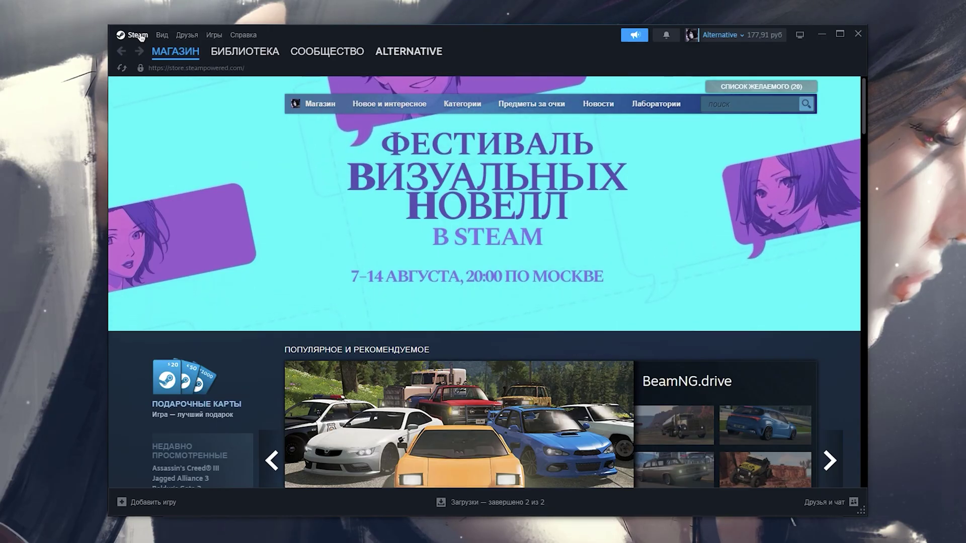
{"action": "left_click", "coordinate": [141, 36]}
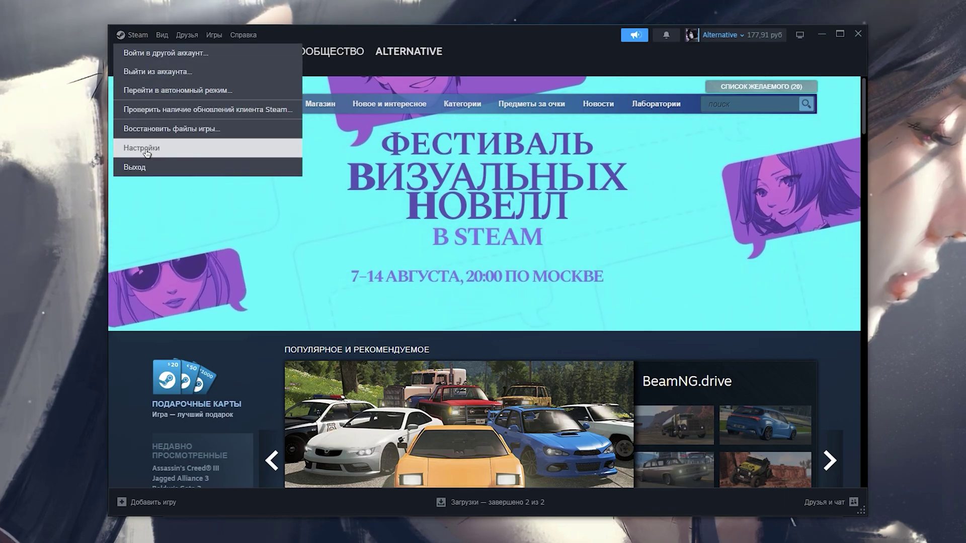
{"action": "left_click", "coordinate": [281, 148]}
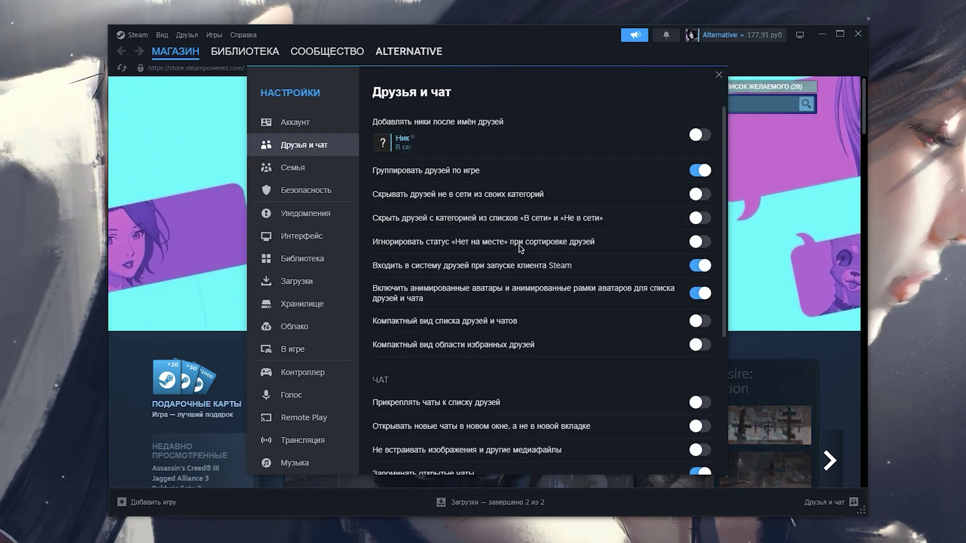
{"action": "left_click", "coordinate": [466, 292]}
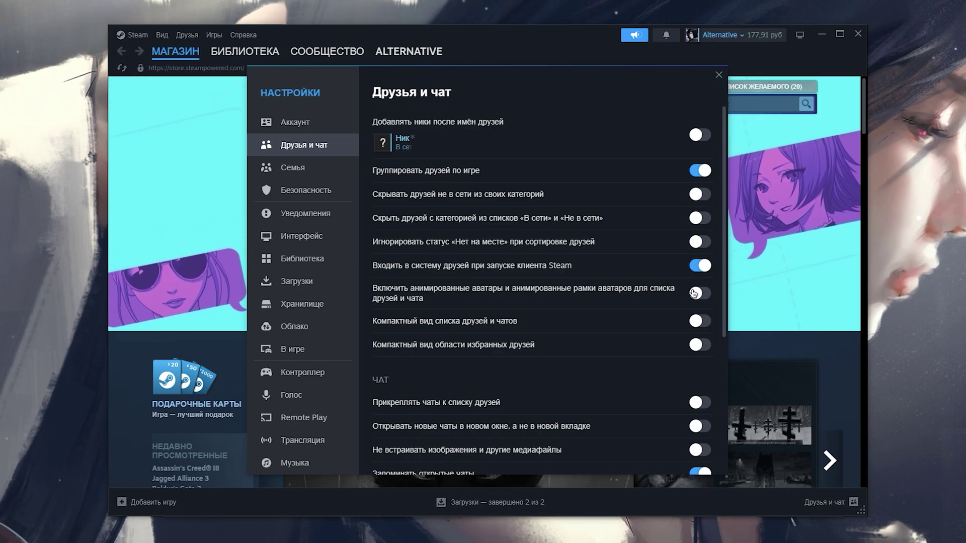
{"action": "left_click", "coordinate": [312, 264]}
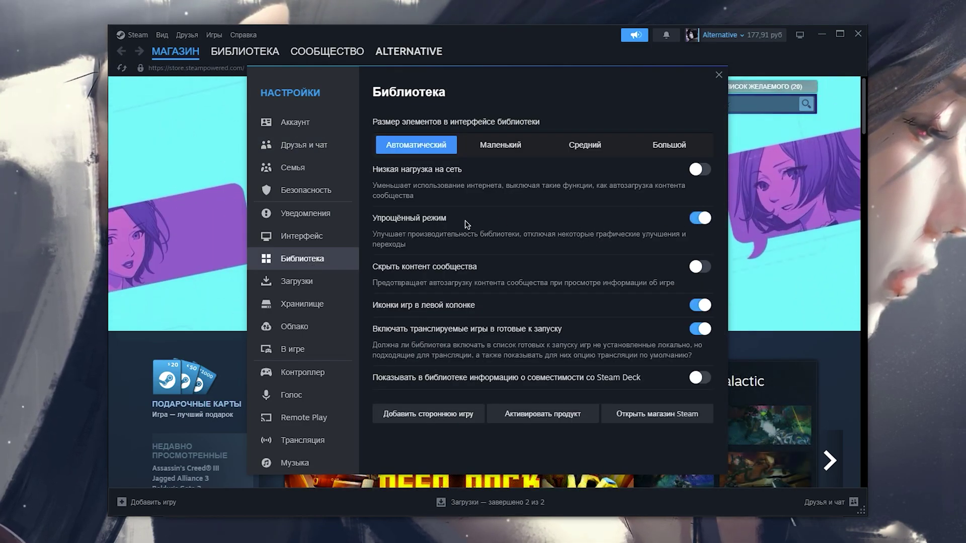
{"action": "left_click", "coordinate": [698, 218]}
Open the properties of Baldur's Gate 3 from the Steam library
{"action": "left_click", "coordinate": [245, 52]}
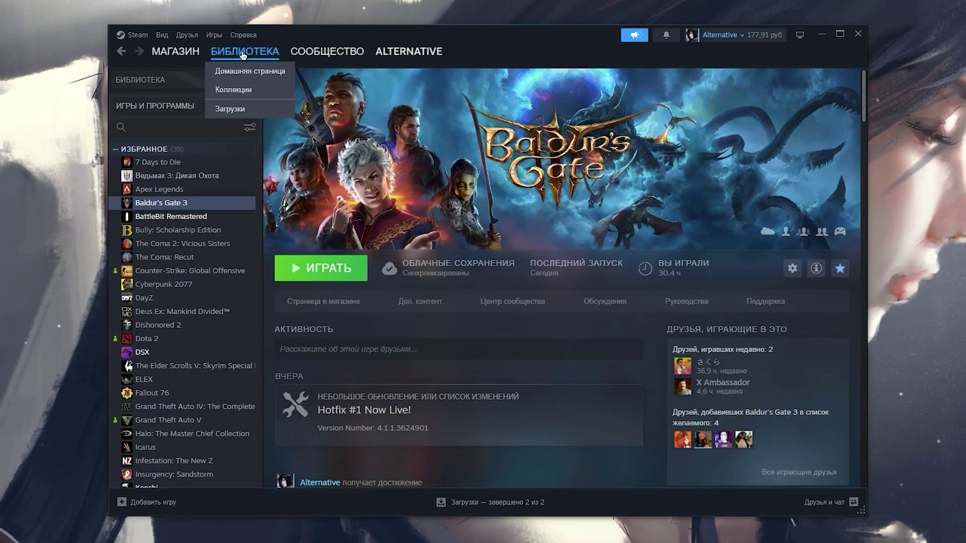
{"action": "right_click", "coordinate": [181, 205]}
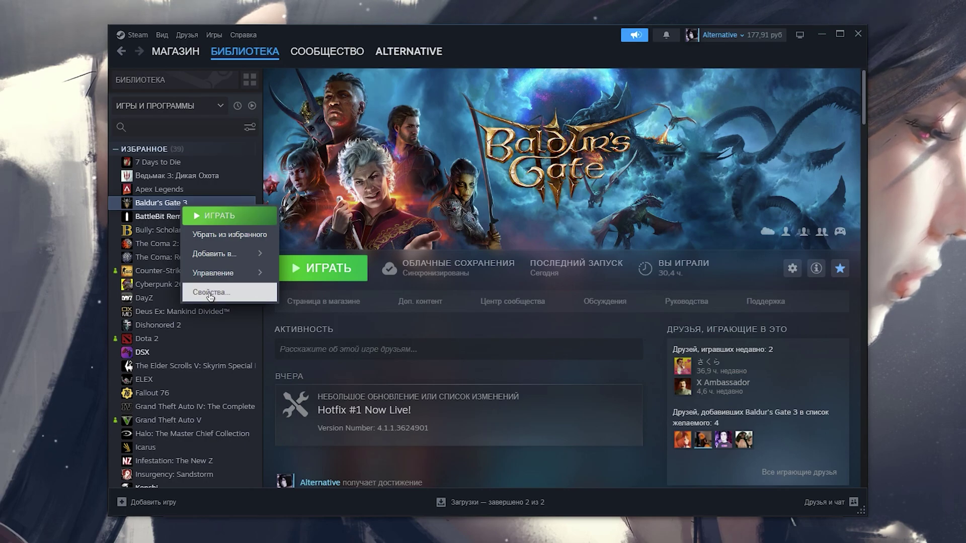
{"action": "left_click", "coordinate": [263, 295]}
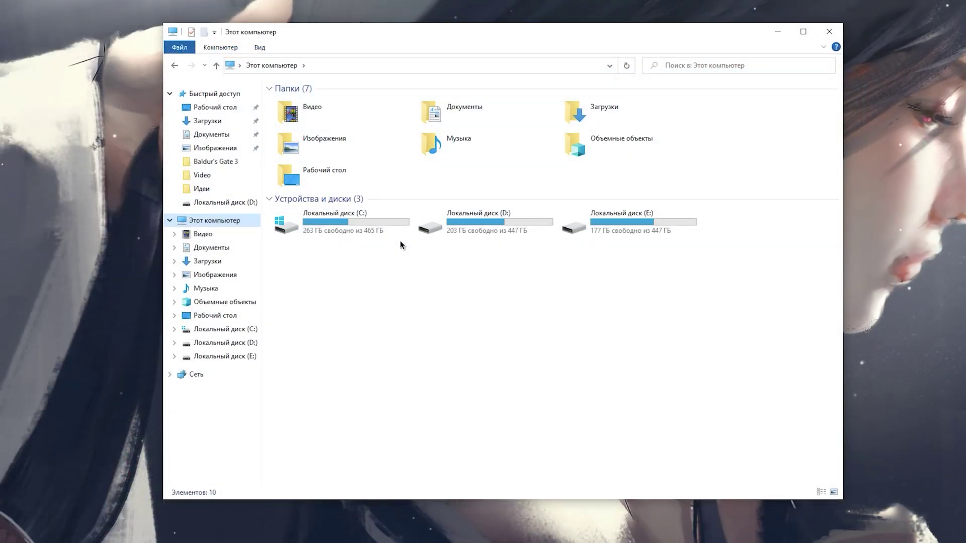
Switch to File Explorer and open the drive optimization tool through the service properties of local disk D:
{"action": "left_click_drag", "start_coordinate": [400, 241], "coordinate": [632, 282]}
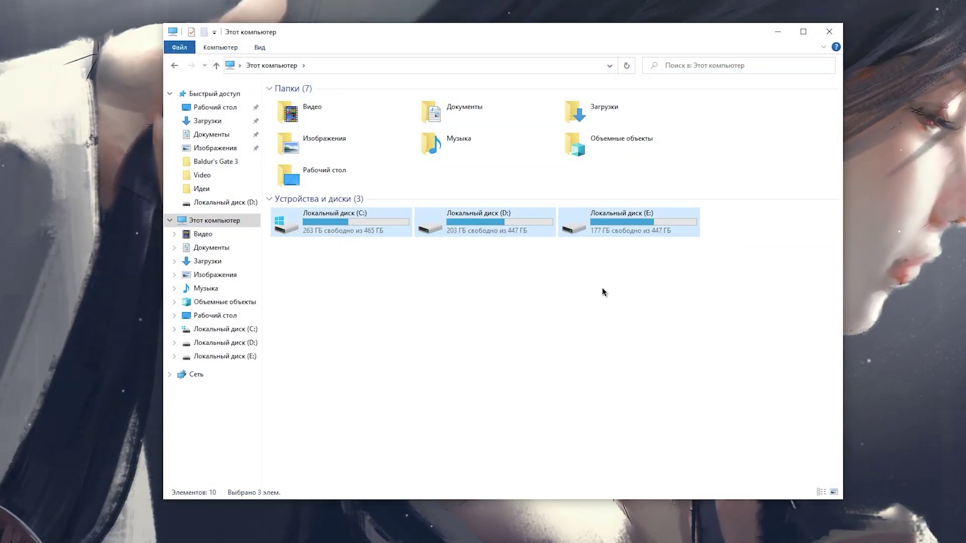
{"action": "left_click", "coordinate": [482, 222]}
{"action": "right_click", "coordinate": [482, 222]}
{"action": "left_click", "coordinate": [542, 479]}
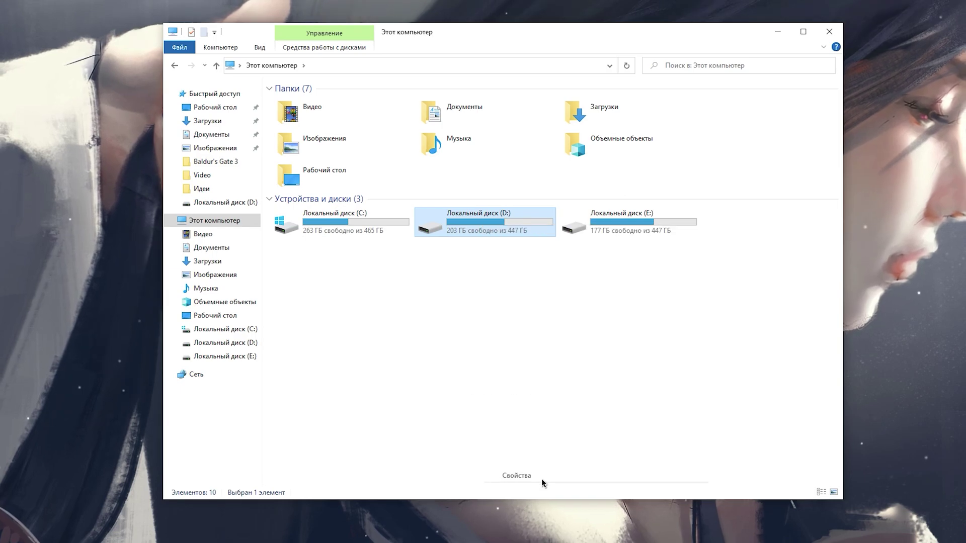
{"action": "left_click", "coordinate": [431, 155]}
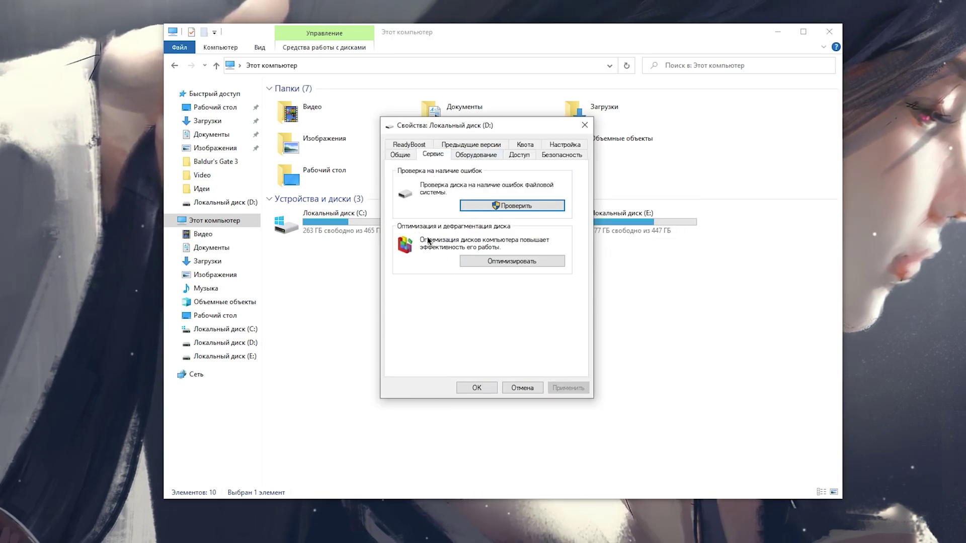
{"action": "left_click", "coordinate": [503, 264]}
Select drives C:, D: and E: and optimize all of them
{"action": "left_click_drag", "start_coordinate": [371, 210], "coordinate": [366, 162]}
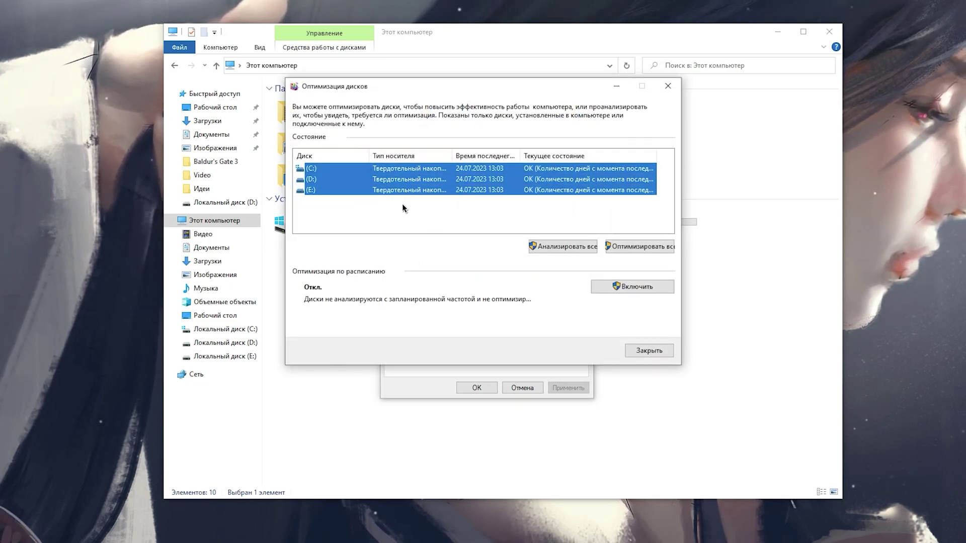
{"action": "left_click", "coordinate": [403, 207]}
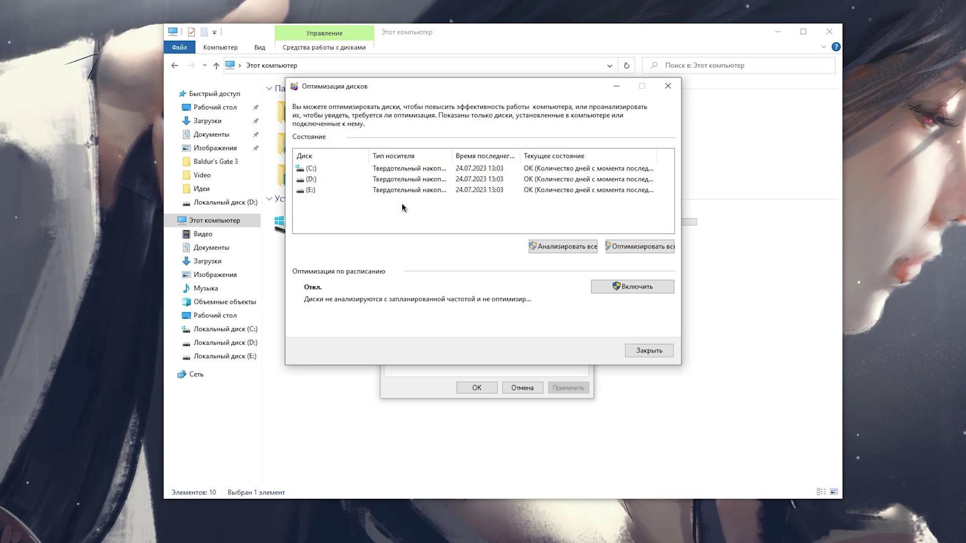
{"action": "left_click_drag", "start_coordinate": [511, 207], "coordinate": [491, 166]}
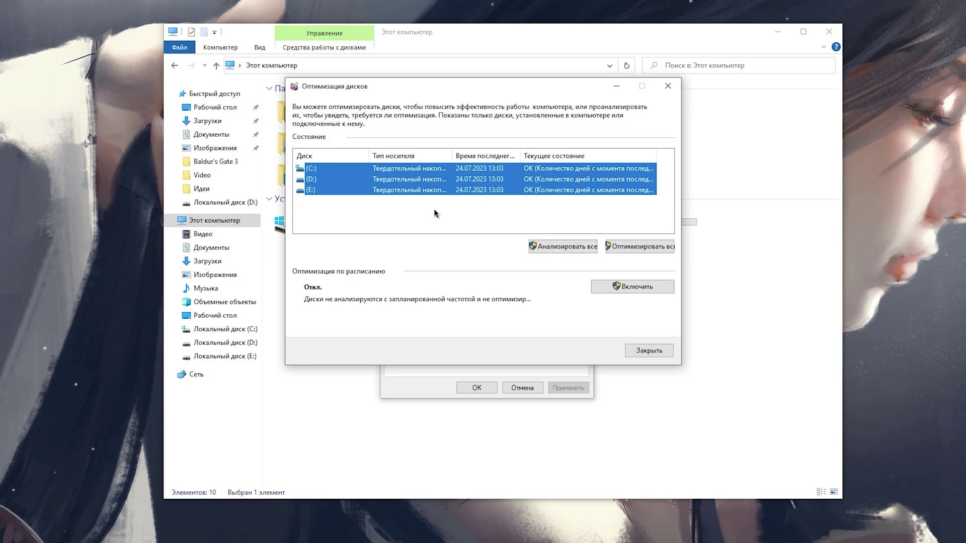
{"action": "left_click", "coordinate": [640, 252]}
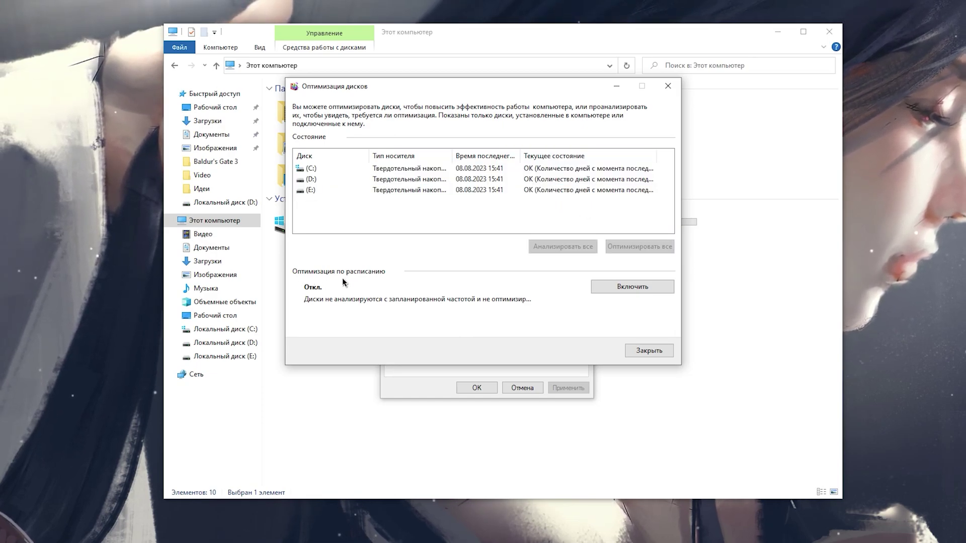
Keep scheduled drive optimization disabled in the schedule settings and close the drive optimization window
{"action": "left_click", "coordinate": [631, 287]}
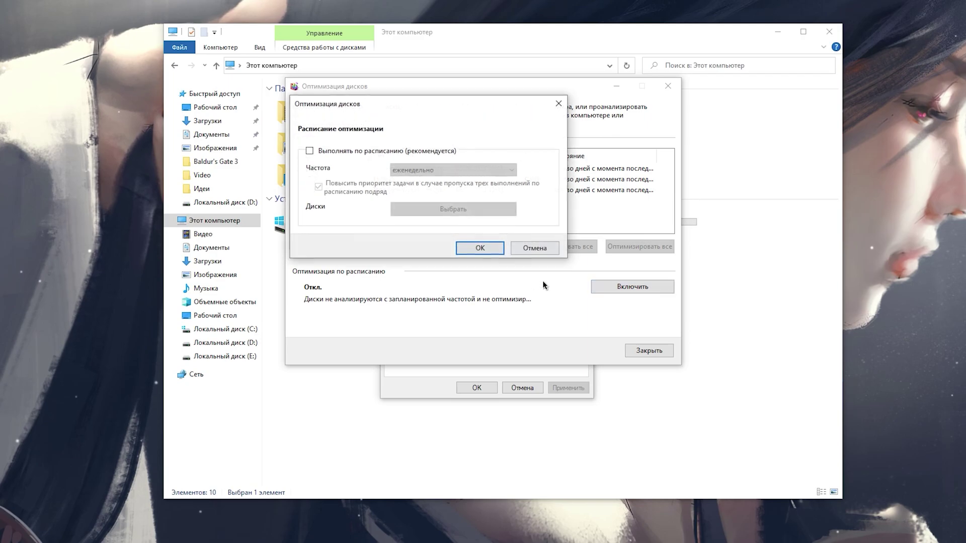
{"action": "left_click", "coordinate": [310, 150]}
{"action": "left_click", "coordinate": [333, 152]}
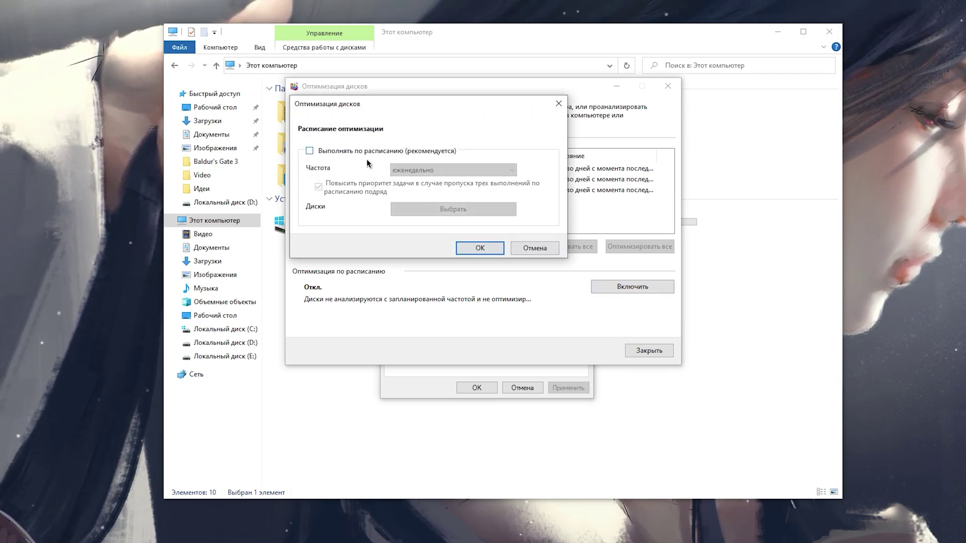
{"action": "left_click", "coordinate": [476, 250]}
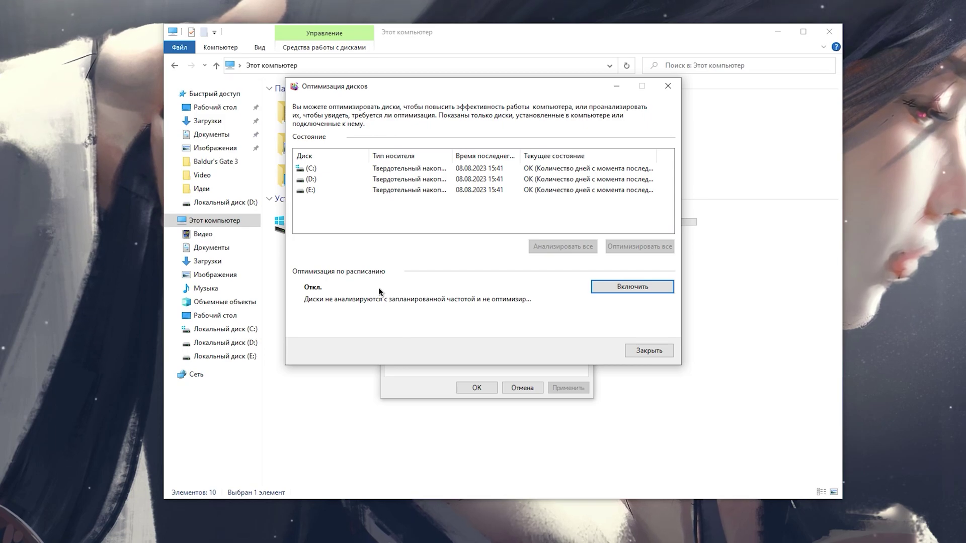
{"action": "left_click", "coordinate": [666, 352]}
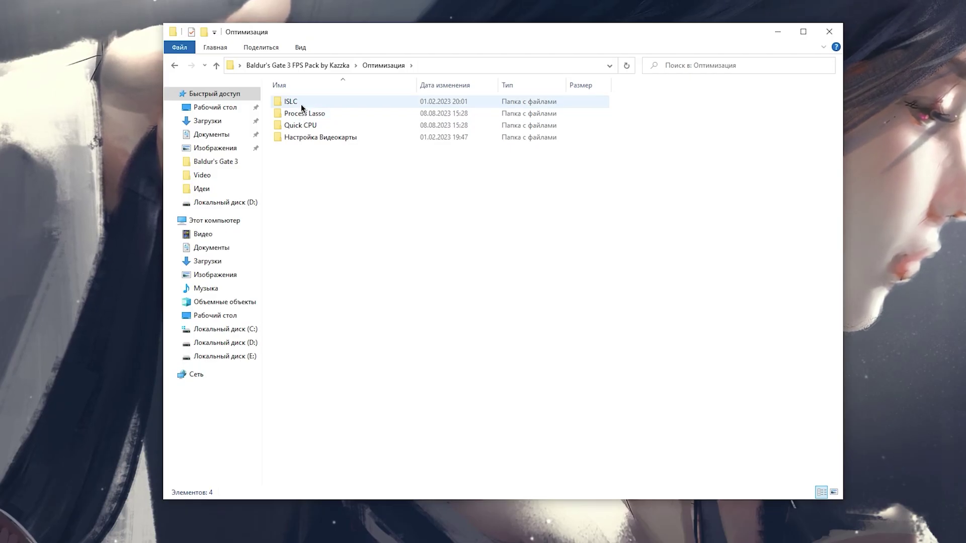
Launch Intelligent standby list cleaner from the pack's ISLC folder and set its free memory threshold to 8192 MB
{"action": "double_click", "coordinate": [301, 103]}
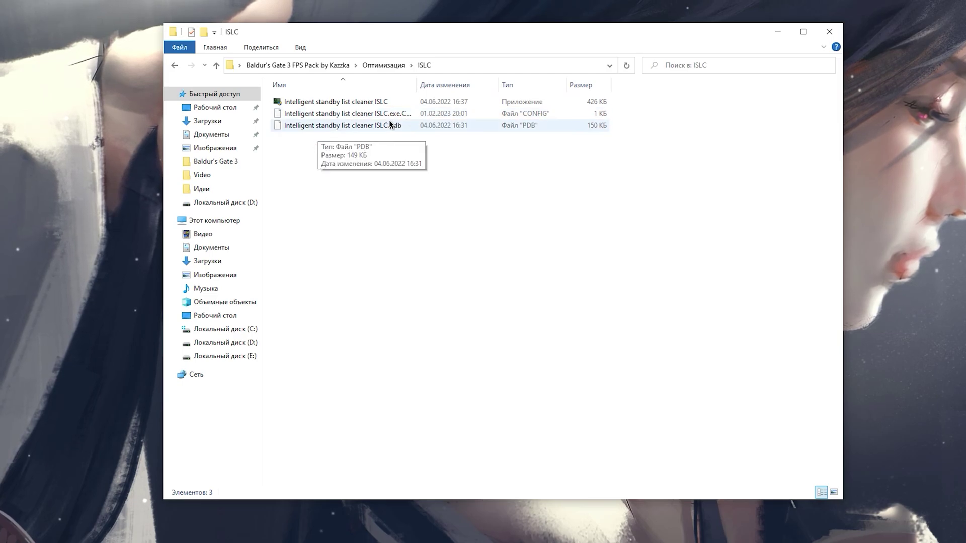
{"action": "double_click", "coordinate": [345, 102]}
{"action": "left_click", "coordinate": [374, 292]}
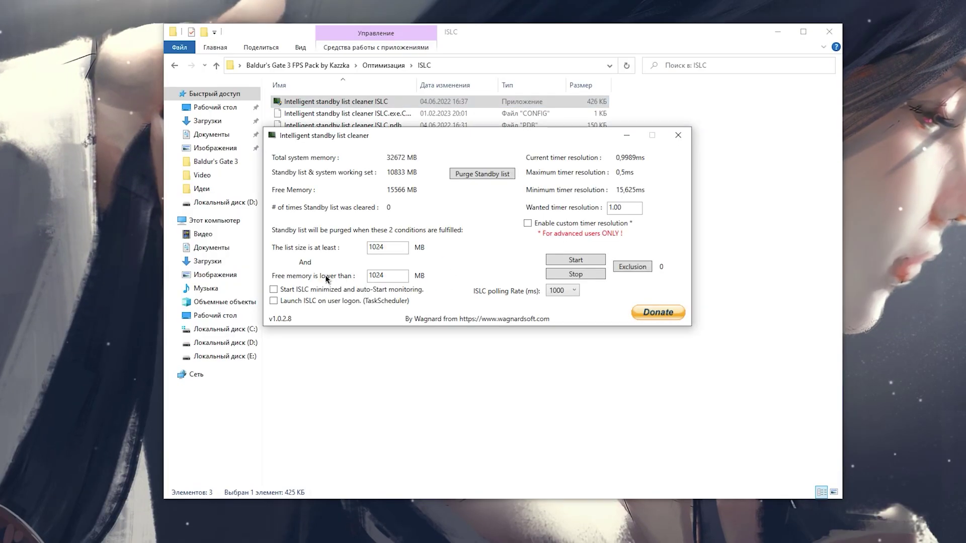
{"action": "left_click_drag", "start_coordinate": [403, 276], "coordinate": [368, 276]}
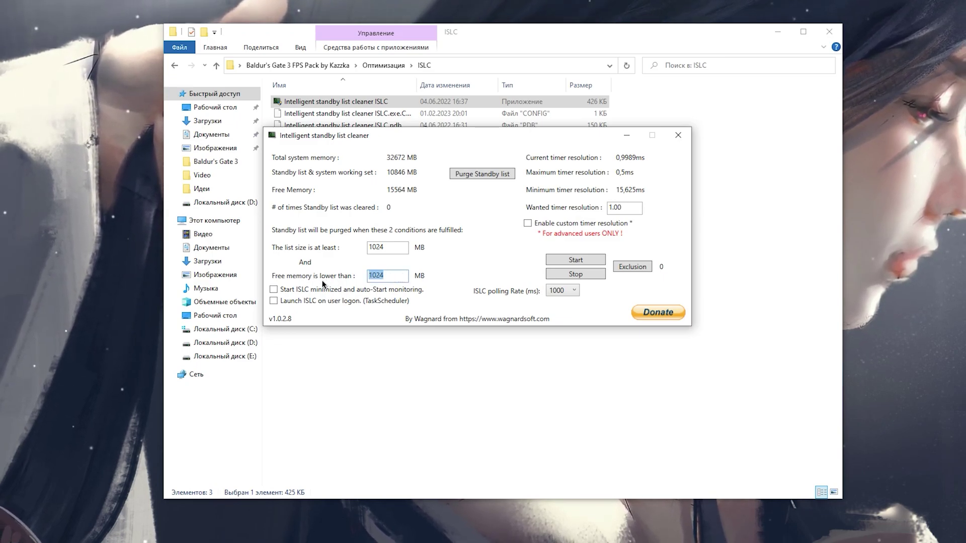
{"action": "type", "text": "819"}
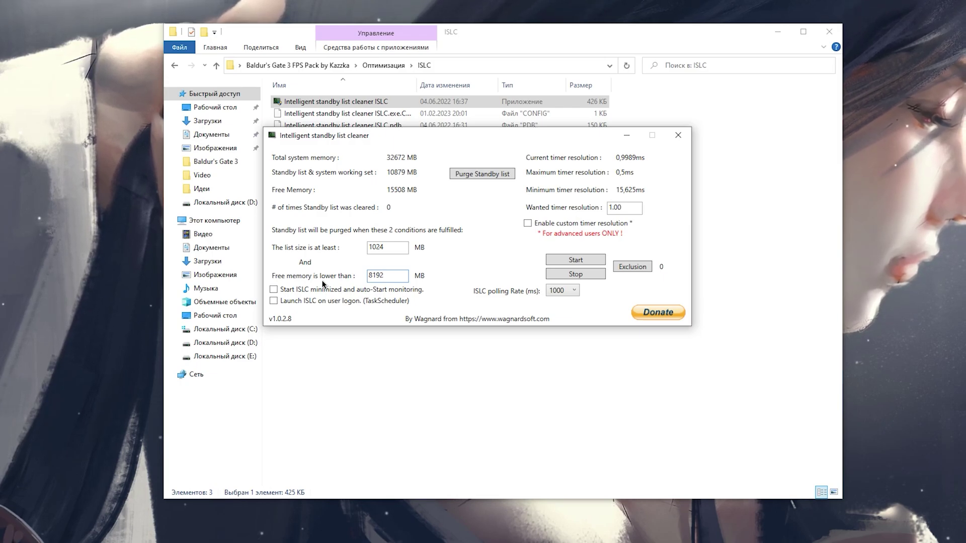
Set ISLC's wanted timer resolution to 0.50, enable the custom timer resolution and set the polling rate to 500 ms
{"action": "left_click", "coordinate": [611, 208]}
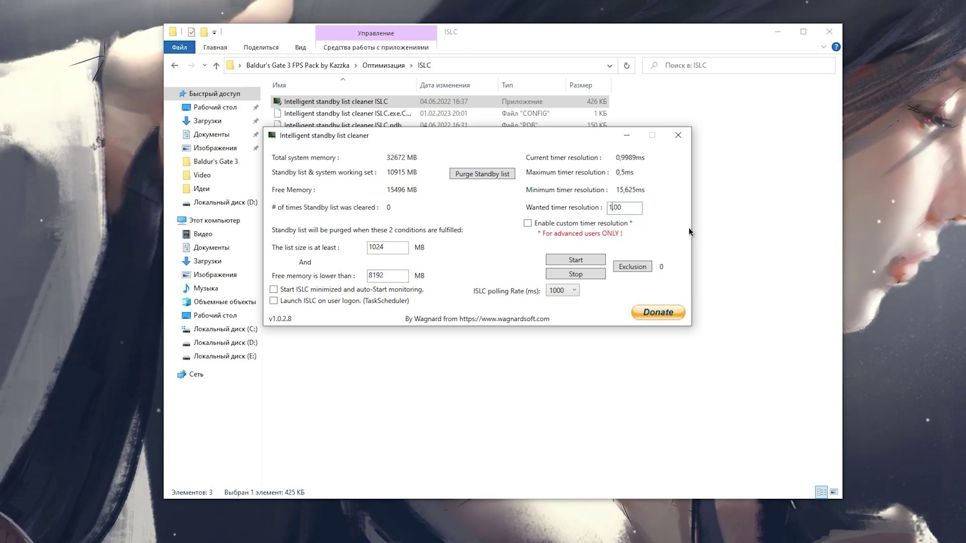
{"action": "left_click", "coordinate": [528, 223]}
{"action": "left_click", "coordinate": [562, 291]}
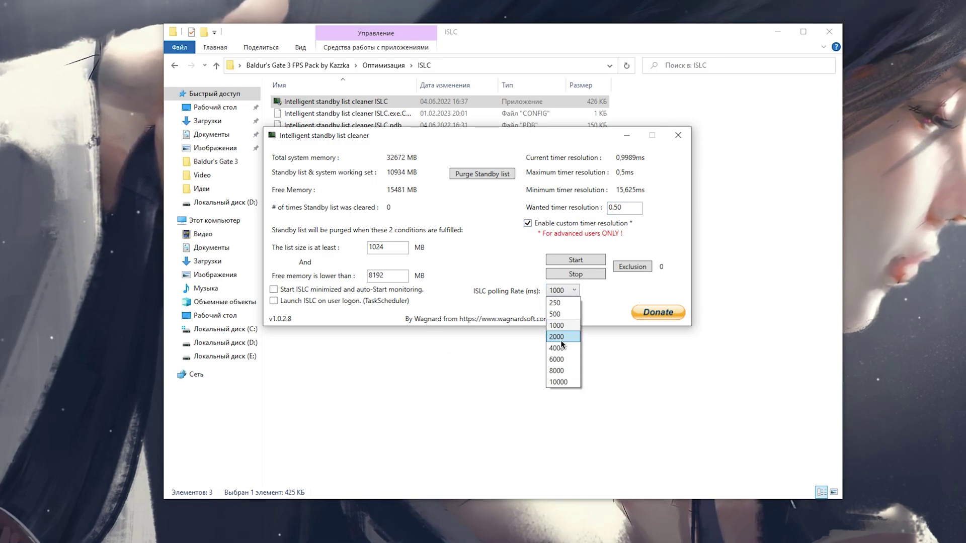
{"action": "left_click", "coordinate": [554, 336]}
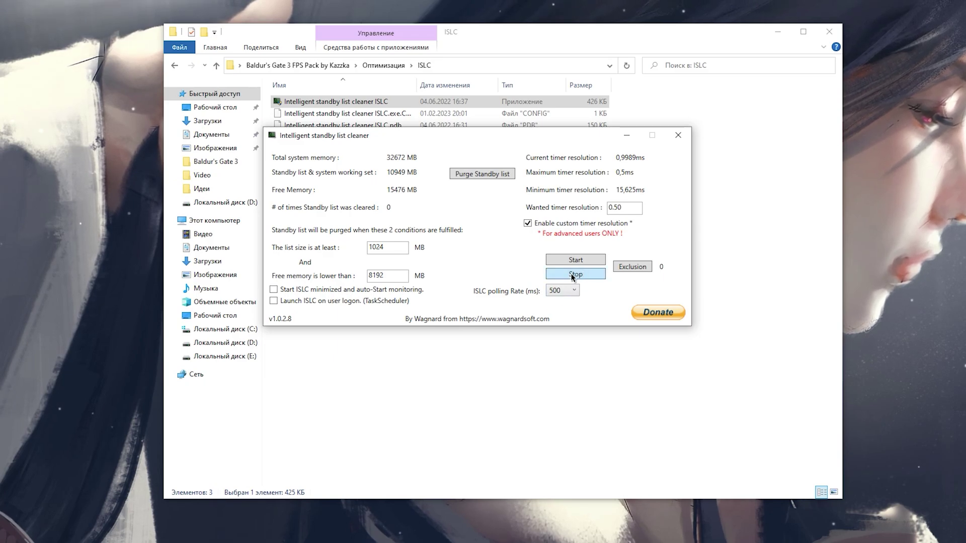
Leave ISLC's minimized auto-start and launch on user logon options disabled and start the standby list monitoring
{"action": "left_click", "coordinate": [282, 301]}
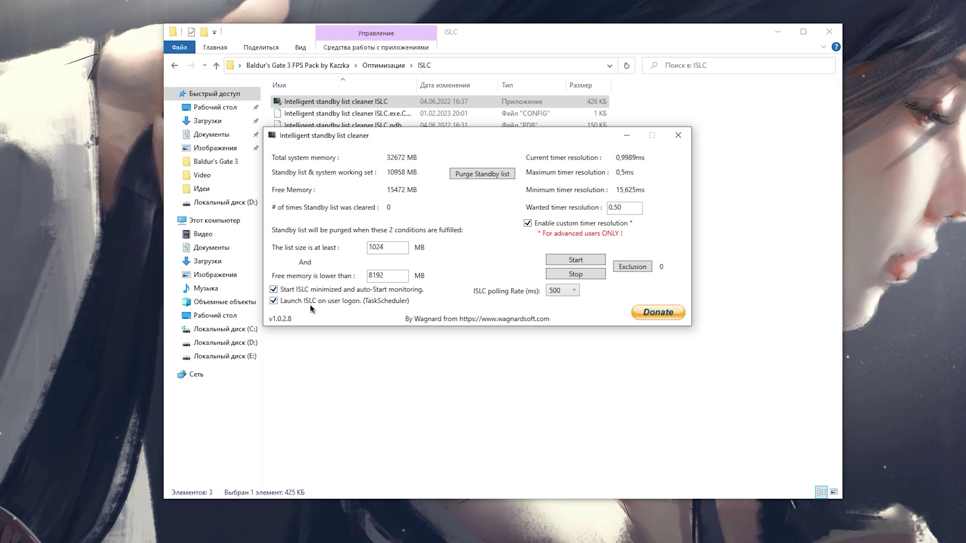
{"action": "left_click", "coordinate": [327, 289]}
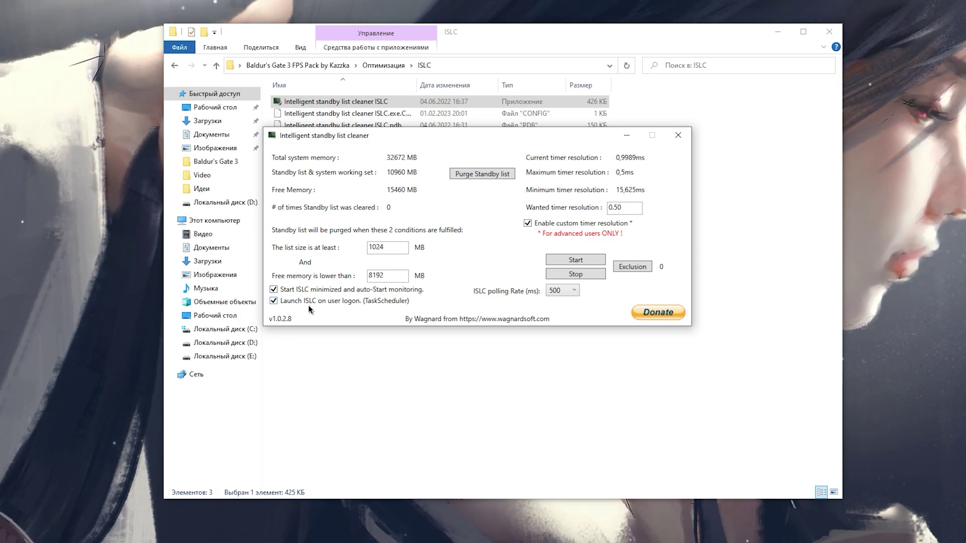
{"action": "left_click", "coordinate": [399, 301]}
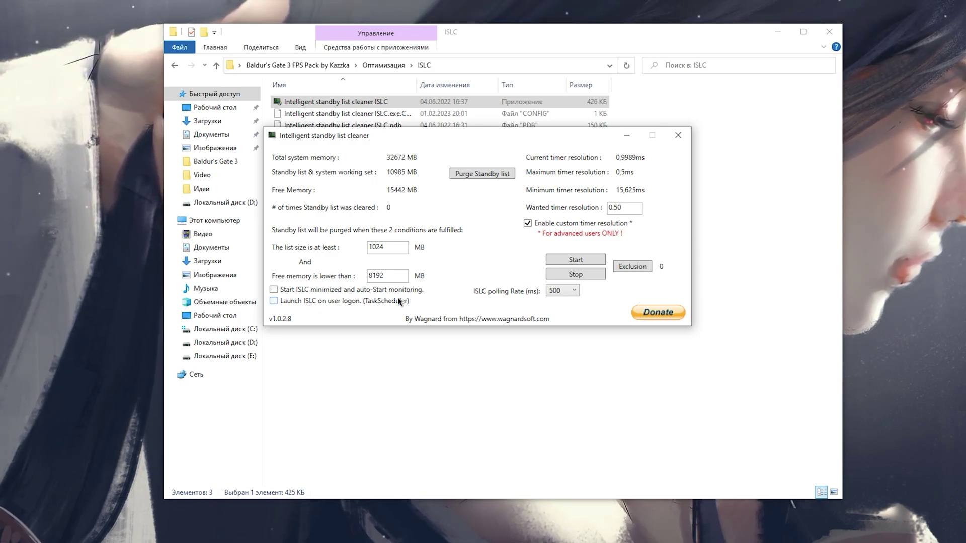
{"action": "left_click", "coordinate": [580, 260]}
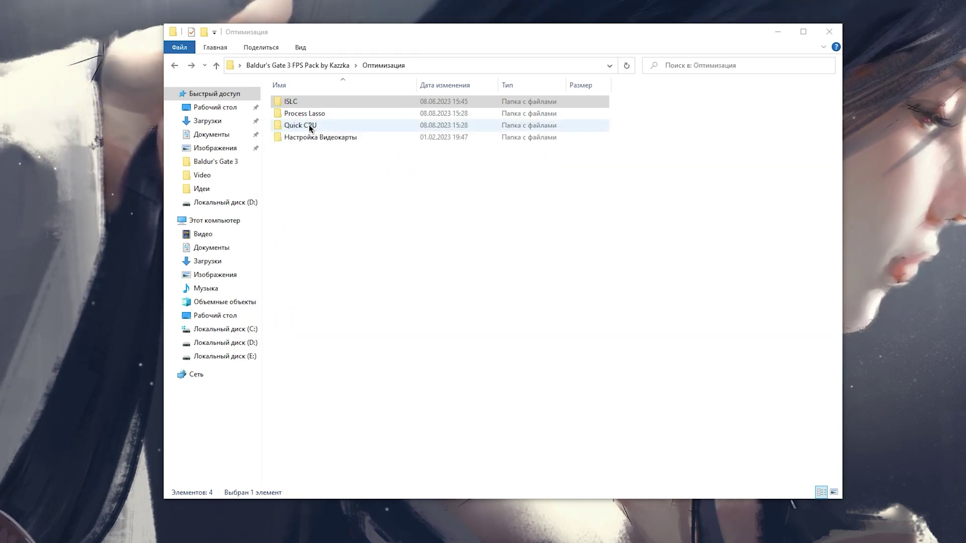
Install Quick CPU x64 from the pack into C:\Program Files\QuickCPU\, accepting the licence and permission requests, and launch it
{"action": "double_click", "coordinate": [309, 126]}
{"action": "double_click", "coordinate": [351, 100]}
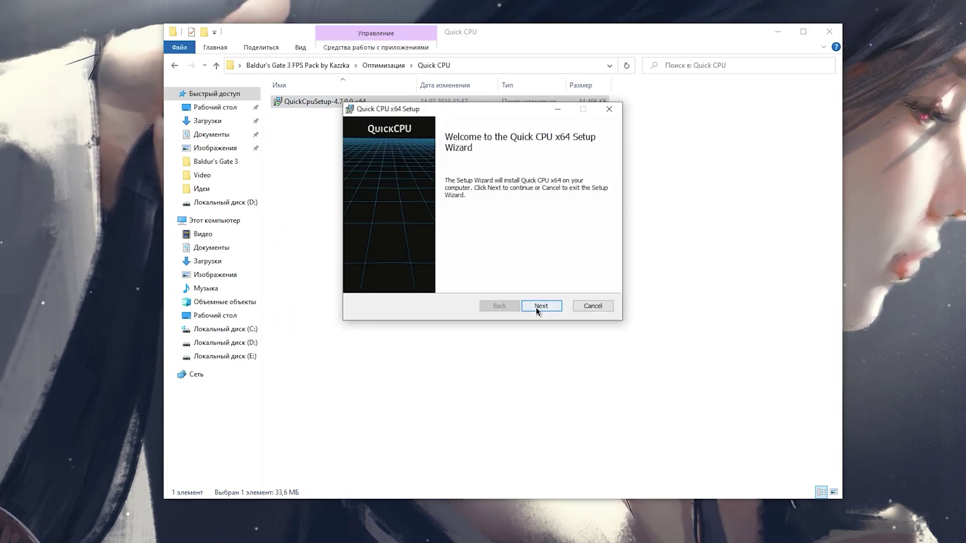
{"action": "left_click", "coordinate": [536, 307]}
{"action": "left_click", "coordinate": [409, 279]}
{"action": "left_click", "coordinate": [541, 306]}
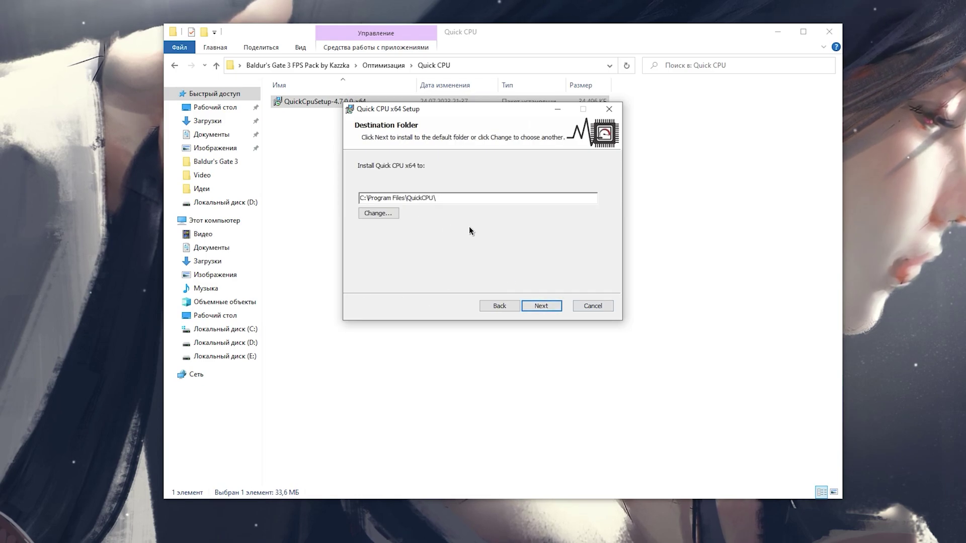
{"action": "key", "text": "Return"}
{"action": "left_click", "coordinate": [533, 305]}
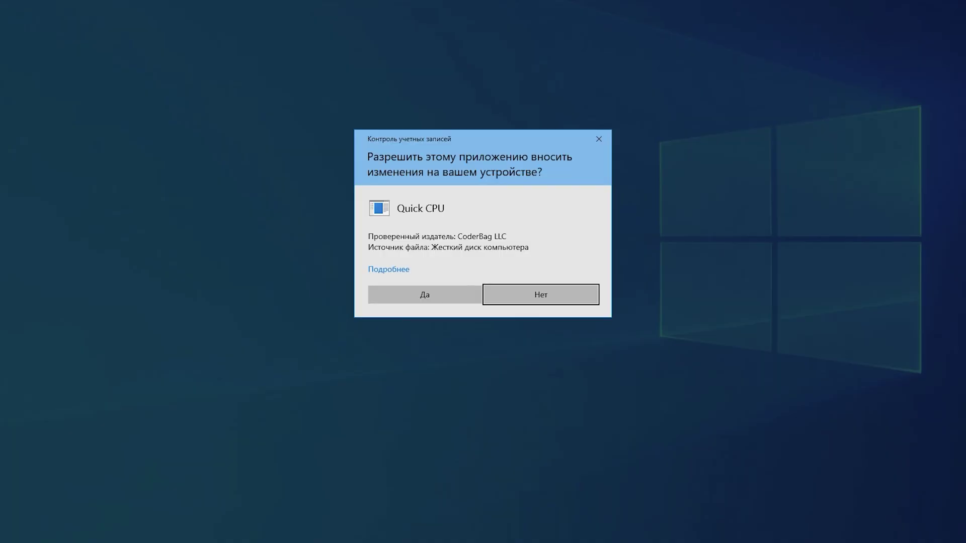
{"action": "left_click", "coordinate": [425, 293]}
{"action": "left_click", "coordinate": [543, 306]}
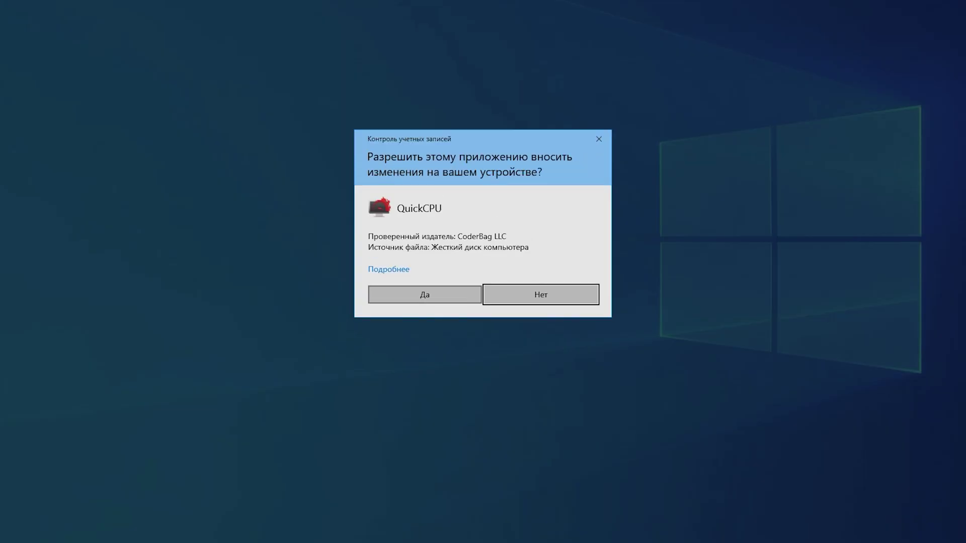
{"action": "left_click", "coordinate": [425, 292]}
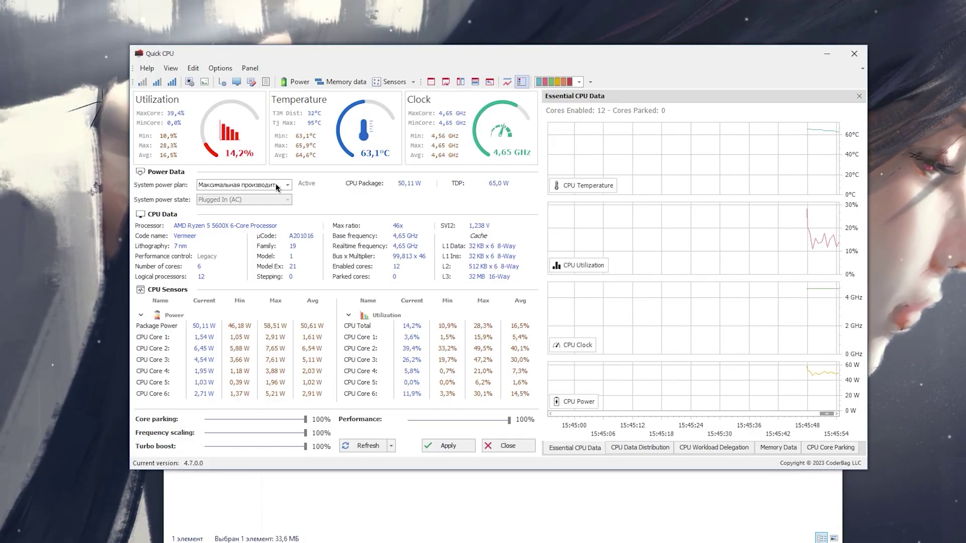
Select the Максимальная производительность system power plan and set turbo boost to 100%
{"action": "left_click", "coordinate": [288, 185]}
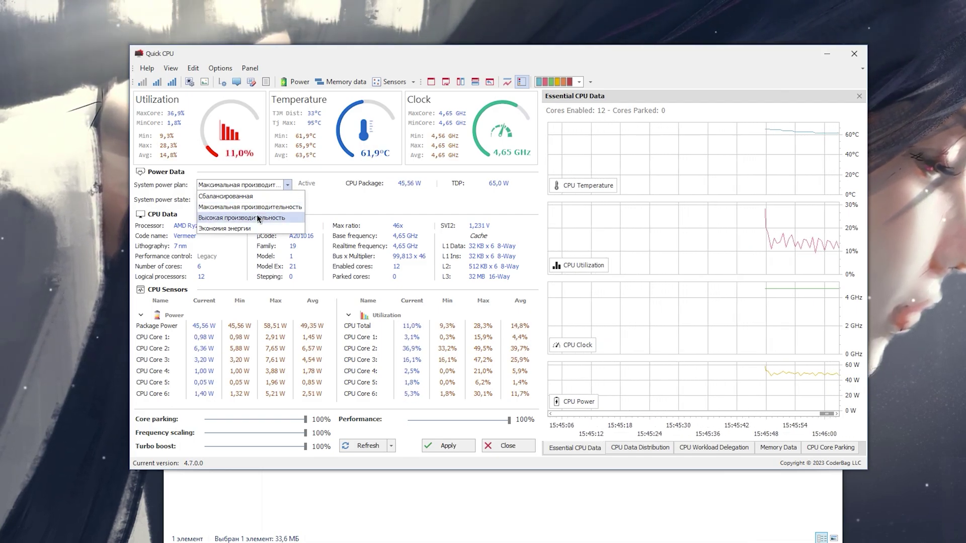
{"action": "left_click", "coordinate": [218, 208]}
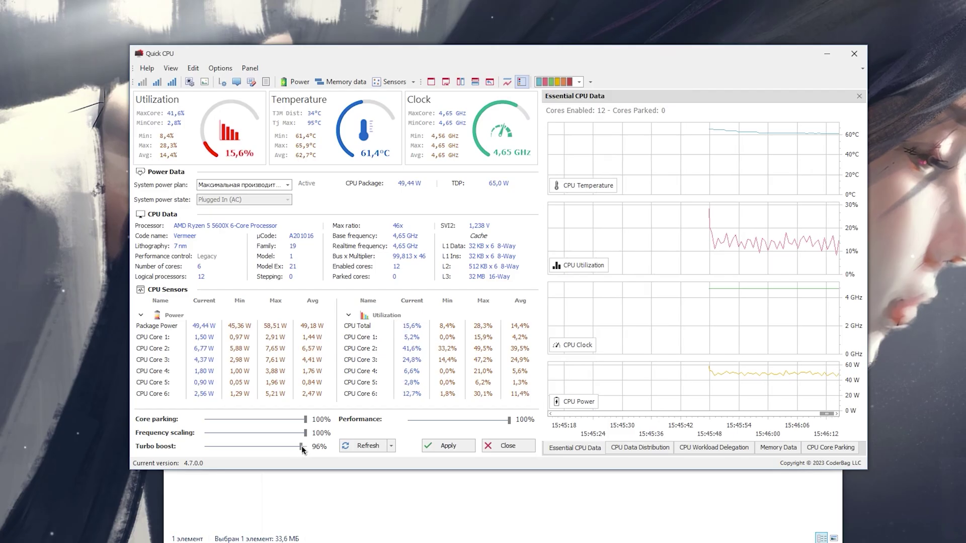
{"action": "left_click_drag", "start_coordinate": [365, 391], "coordinate": [357, 392]}
{"action": "left_click_drag", "start_coordinate": [293, 451], "coordinate": [305, 450]}
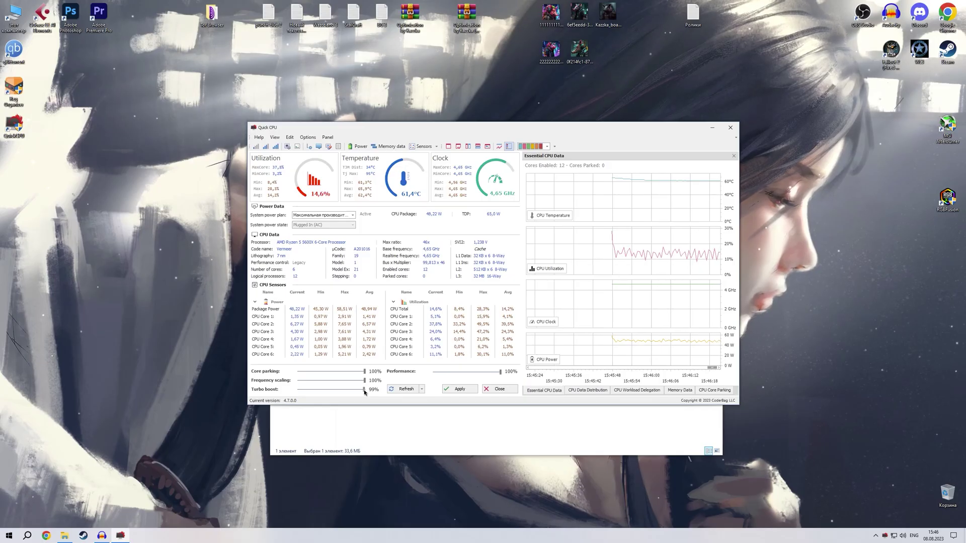
{"action": "left_click_drag", "start_coordinate": [365, 393], "coordinate": [368, 394]}
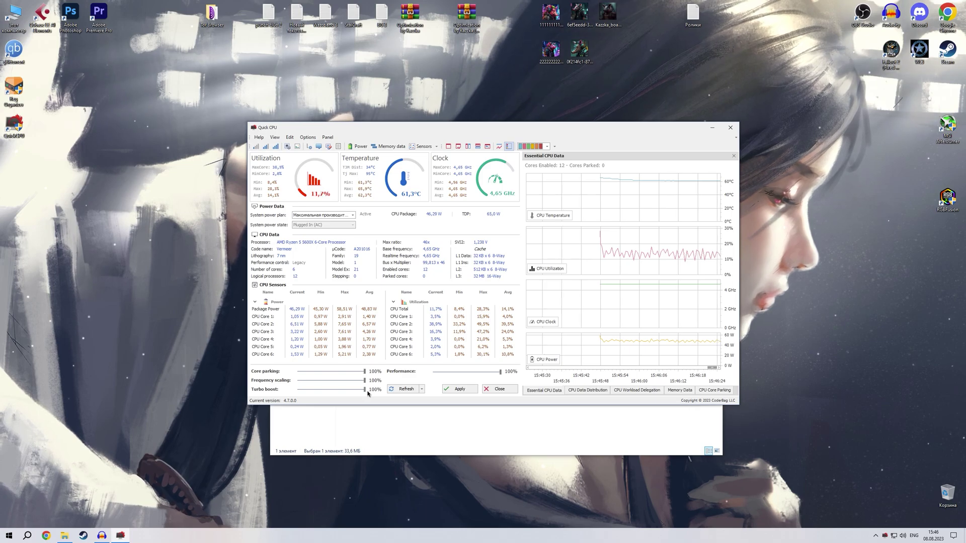
{"action": "left_click_drag", "start_coordinate": [366, 393], "coordinate": [365, 395]}
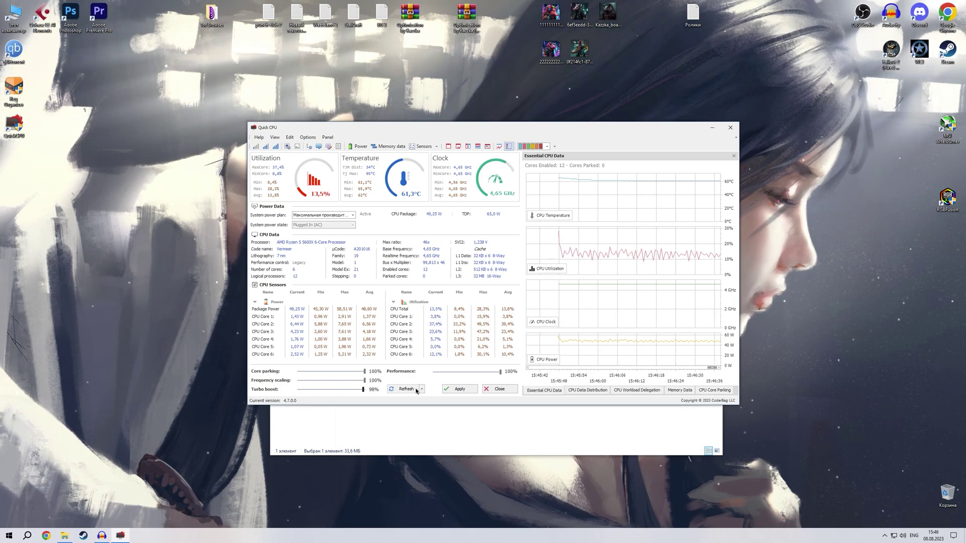
{"action": "left_click_drag", "start_coordinate": [368, 391], "coordinate": [375, 390]}
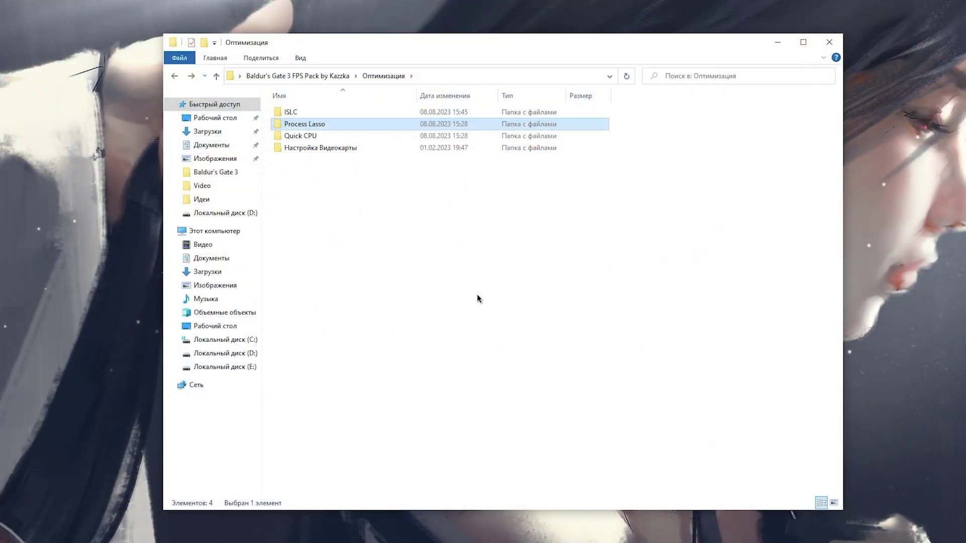
Install Process Lasso in Russian from the pack's Process Lasso folder into C:\Program Files\Process Lasso, accepting the licence agreement
{"action": "key", "text": "Return"}
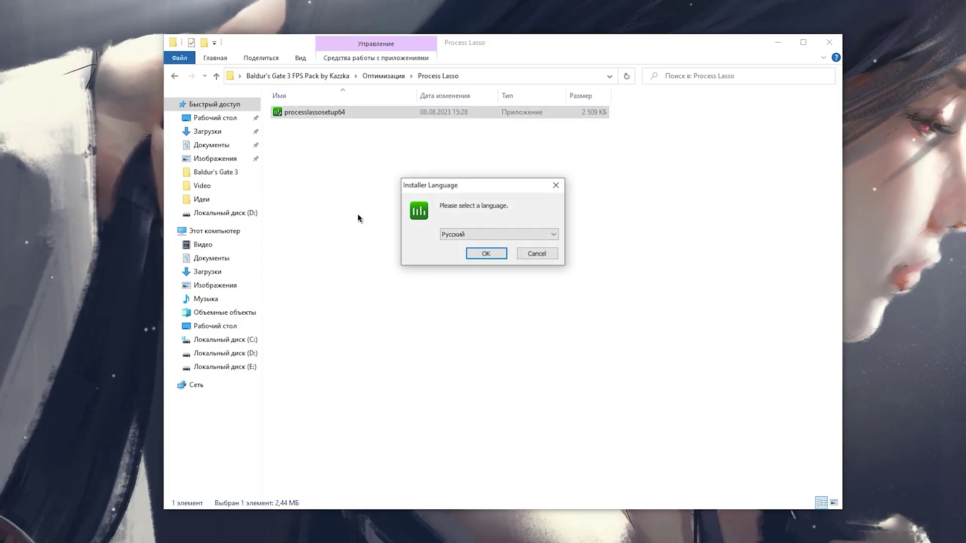
{"action": "left_click", "coordinate": [468, 253]}
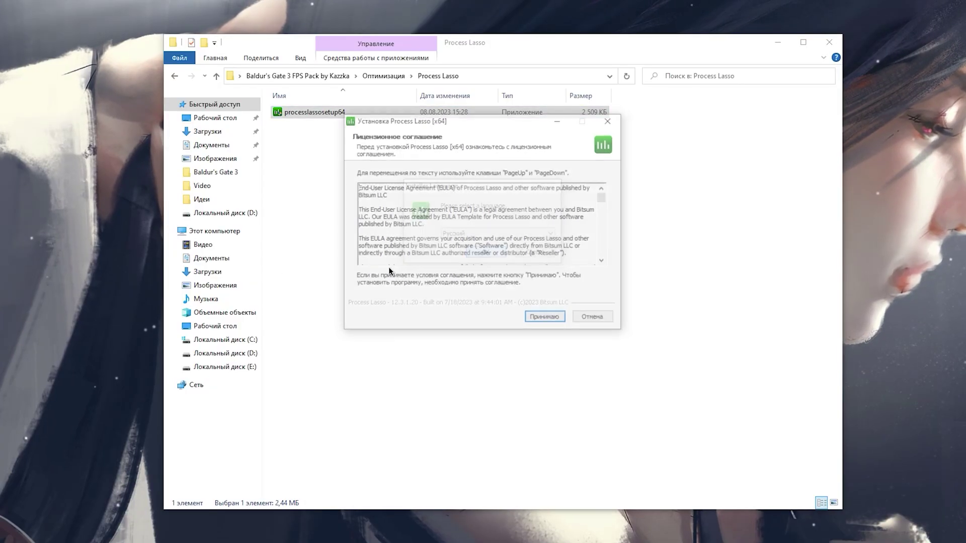
{"action": "left_click", "coordinate": [539, 319]}
{"action": "left_click", "coordinate": [545, 317]}
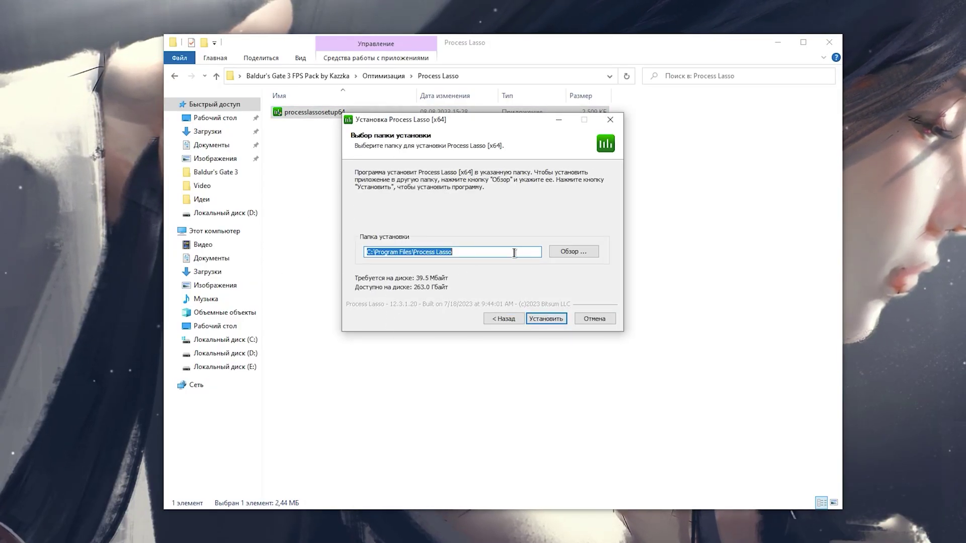
{"action": "left_click", "coordinate": [545, 317]}
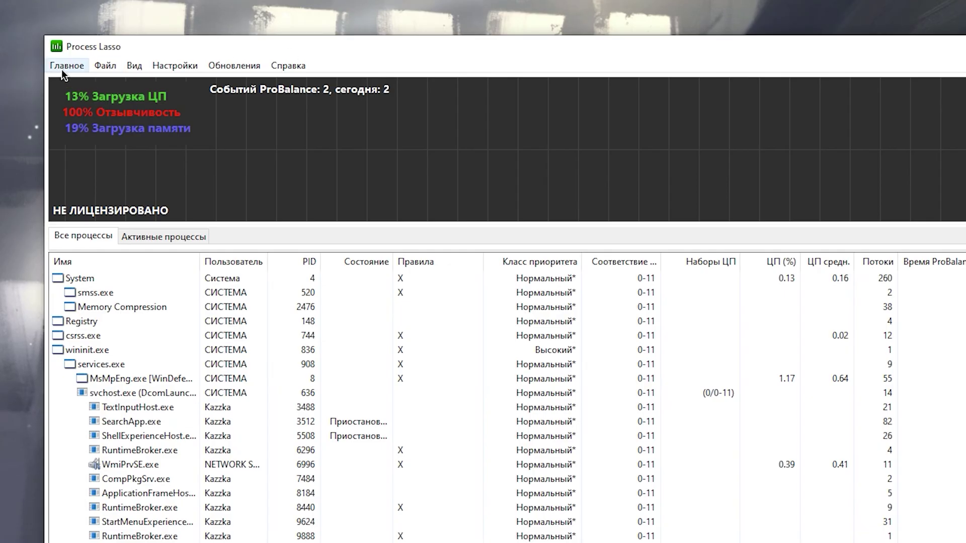
Enable the performance mode (производительный режим) in Process Lasso
{"action": "left_click", "coordinate": [140, 108]}
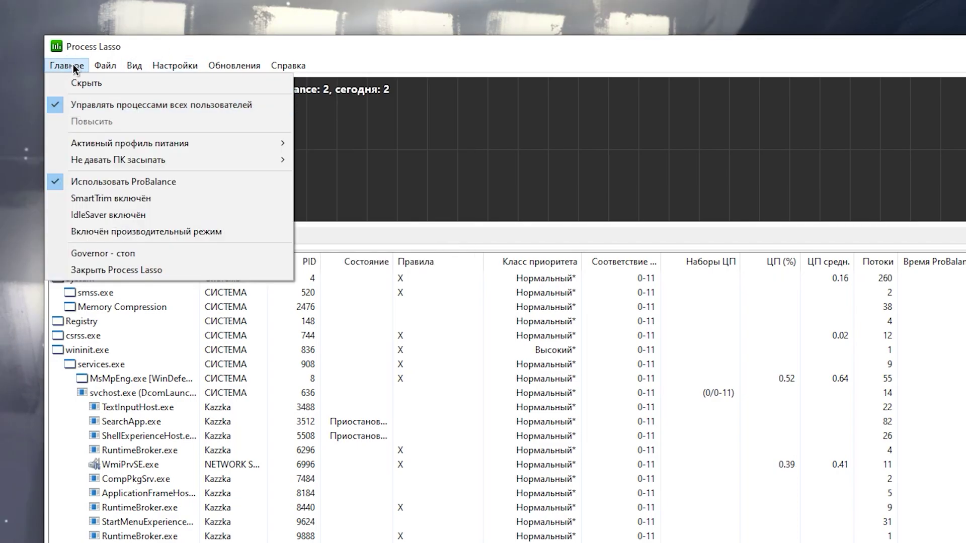
{"action": "mouse_move", "coordinate": [128, 144]}
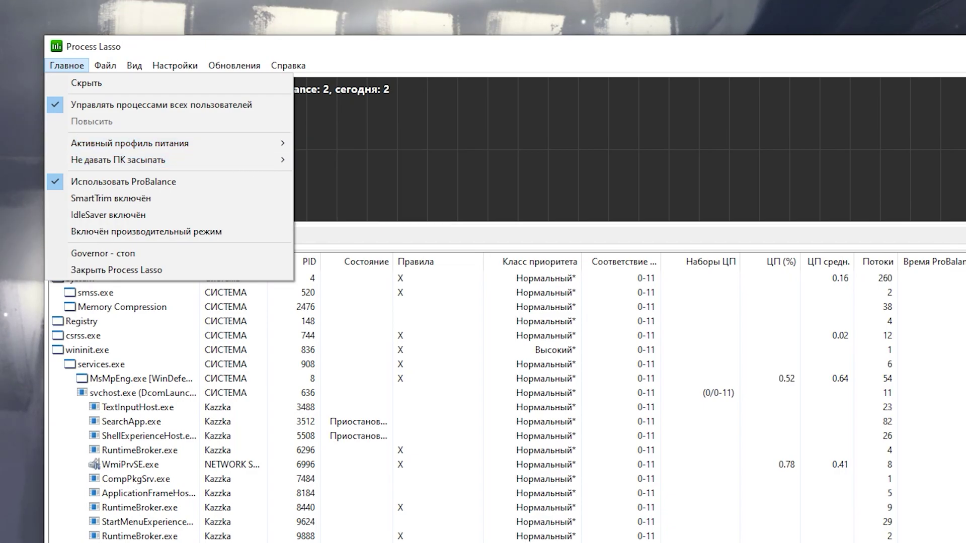
{"action": "mouse_move", "coordinate": [230, 144]}
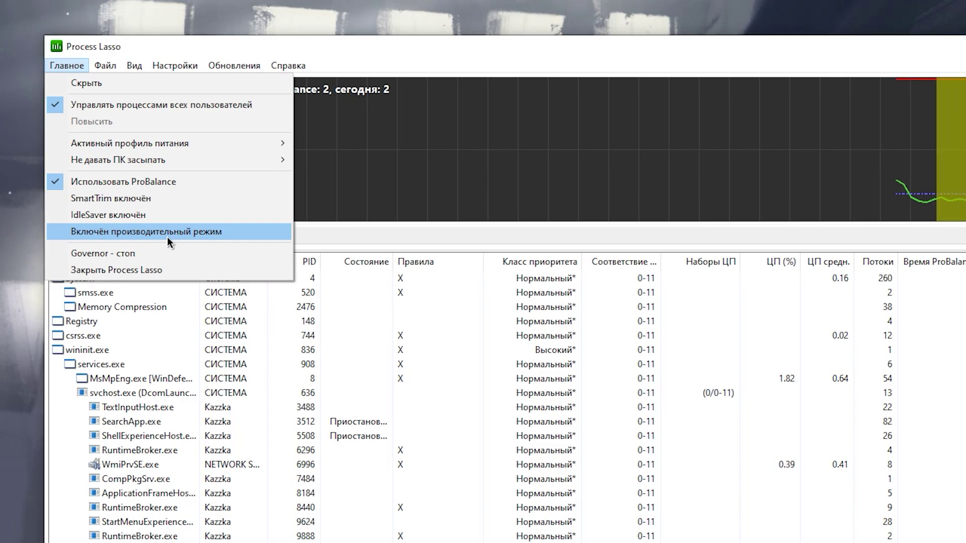
{"action": "left_click", "coordinate": [167, 237]}
Set the general process recheck frequency (Частота перепроверки процессов) to 10 сек
{"action": "left_click", "coordinate": [66, 65]}
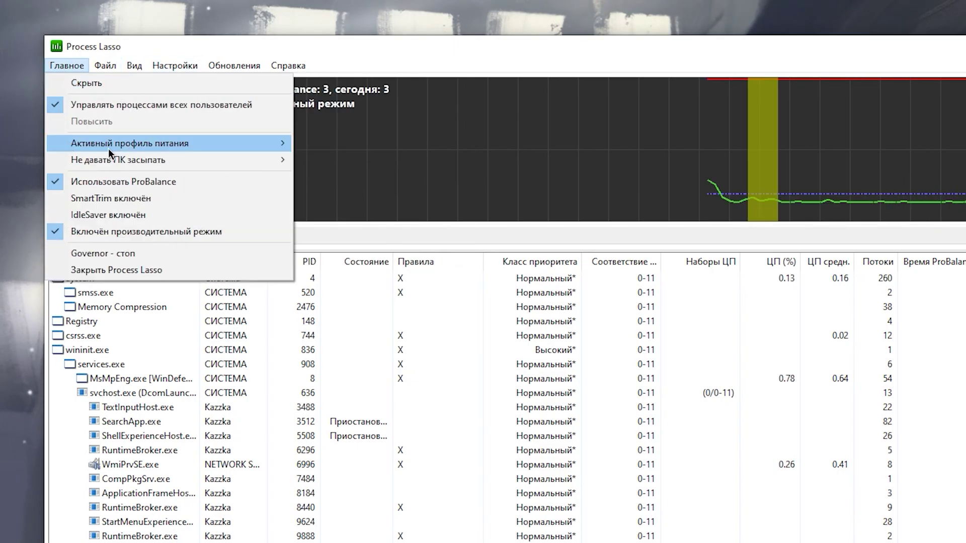
{"action": "mouse_move", "coordinate": [175, 66]}
{"action": "mouse_move", "coordinate": [189, 82]}
{"action": "mouse_move", "coordinate": [562, 227]}
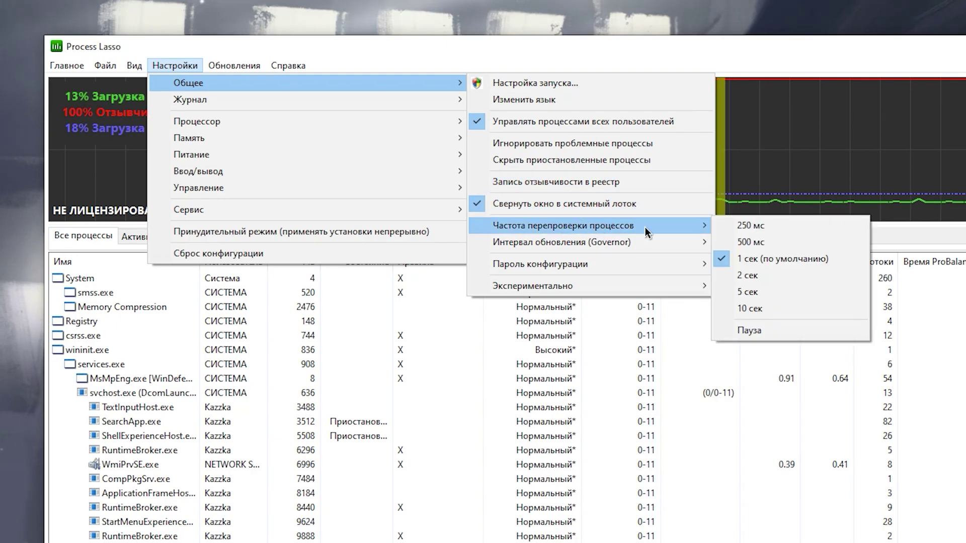
{"action": "left_click", "coordinate": [758, 306]}
Set the Governor update interval (Интервал обновления) to 10 сек
{"action": "left_click", "coordinate": [173, 65]}
{"action": "mouse_move", "coordinate": [312, 82]}
{"action": "mouse_move", "coordinate": [590, 243]}
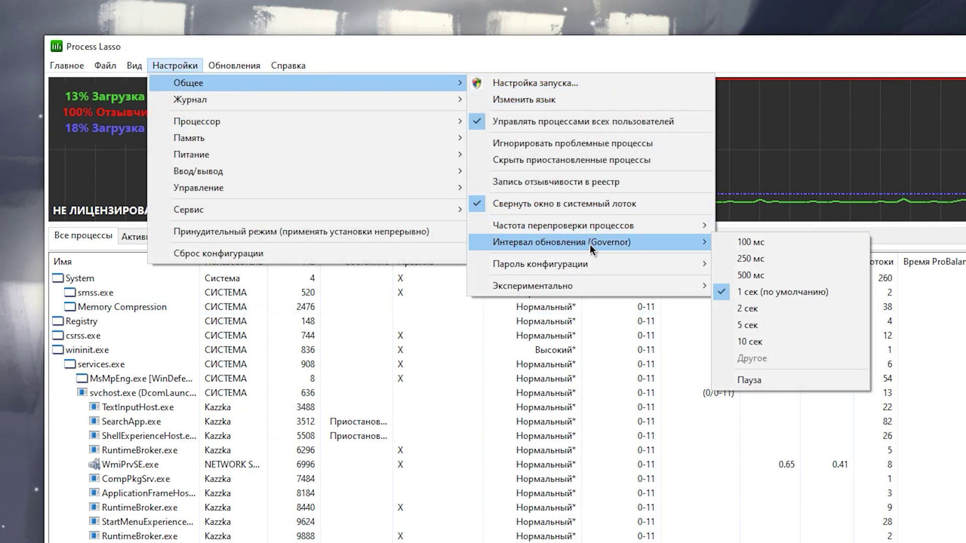
{"action": "left_click", "coordinate": [759, 342]}
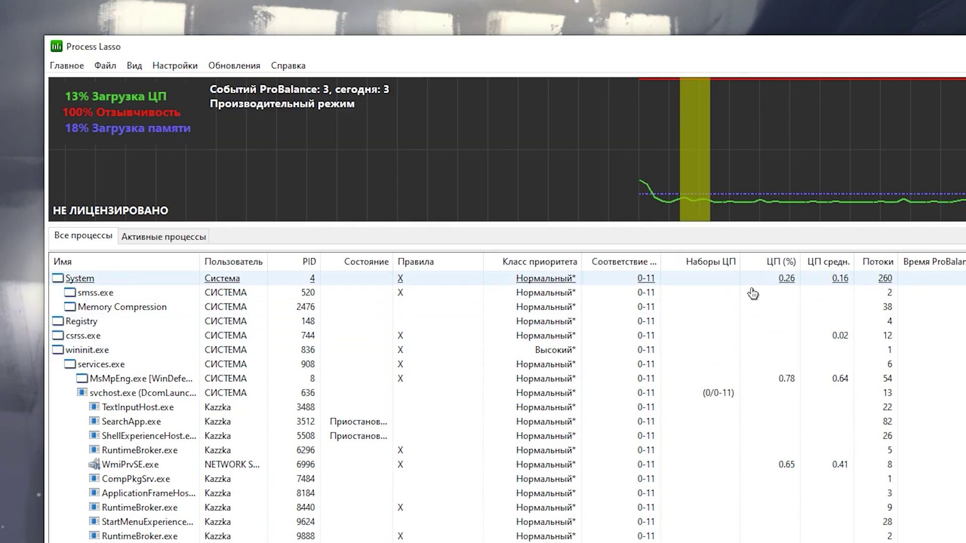
Sort the processes by CPU load and examine Audacity.exe's CPU priority, affinity, I/O priority, memory priority, power plan and performance mode options
{"action": "left_click", "coordinate": [769, 265]}
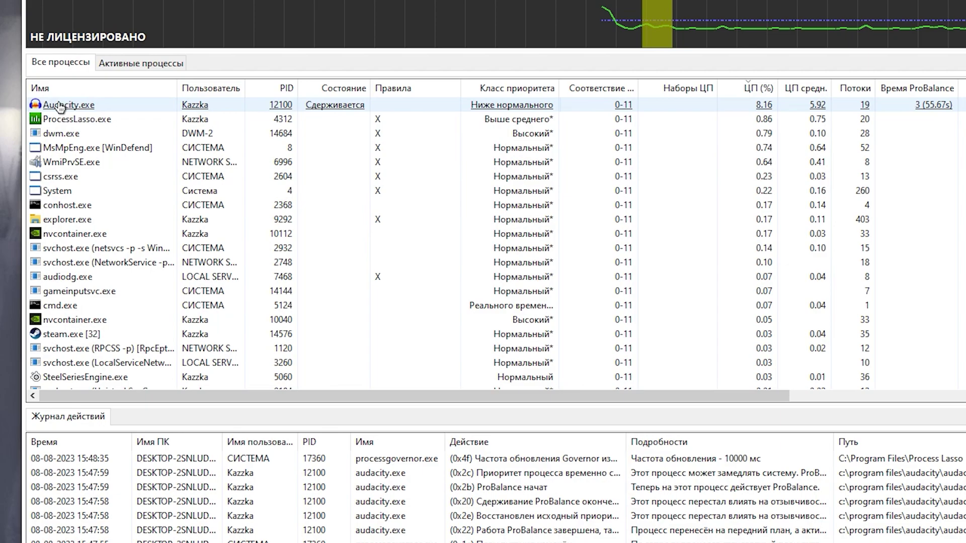
{"action": "mouse_move", "coordinate": [59, 108]}
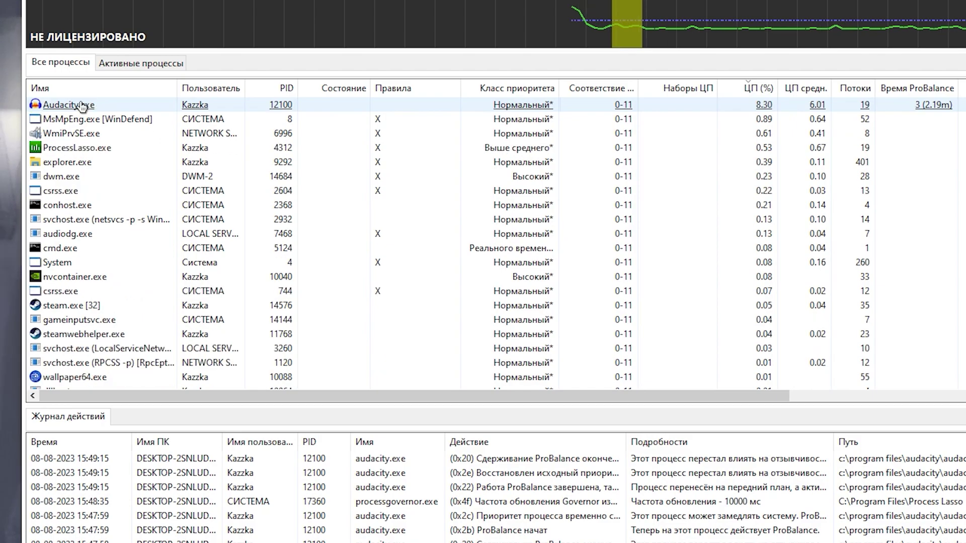
{"action": "right_click", "coordinate": [83, 107]}
{"action": "mouse_move", "coordinate": [210, 112]}
{"action": "mouse_move", "coordinate": [384, 113]}
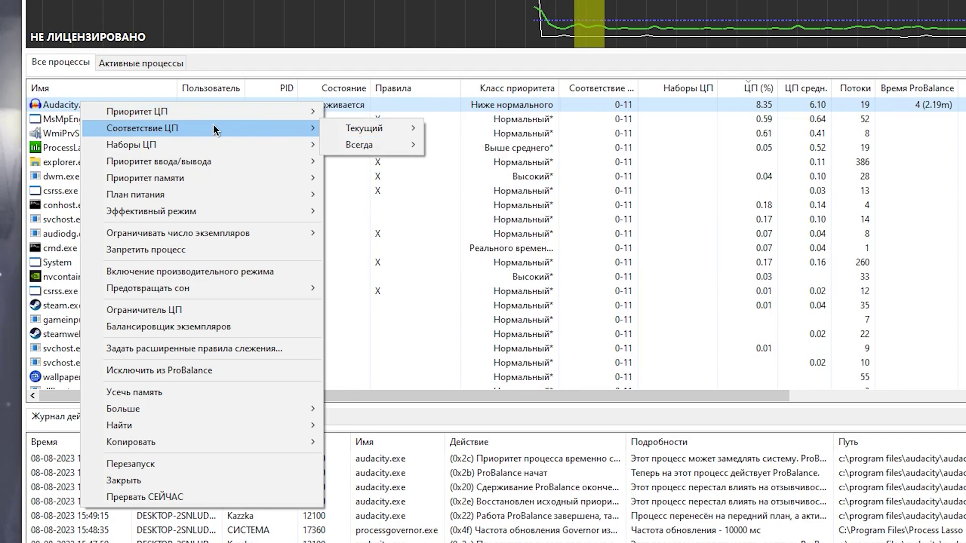
{"action": "mouse_move", "coordinate": [161, 131]}
{"action": "mouse_move", "coordinate": [379, 130]}
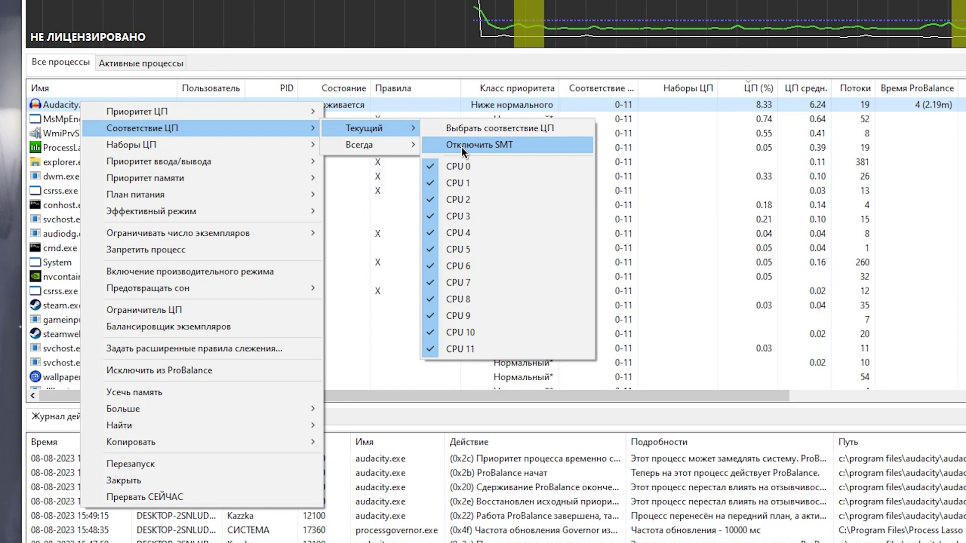
{"action": "mouse_move", "coordinate": [302, 161]}
{"action": "mouse_move", "coordinate": [383, 163]}
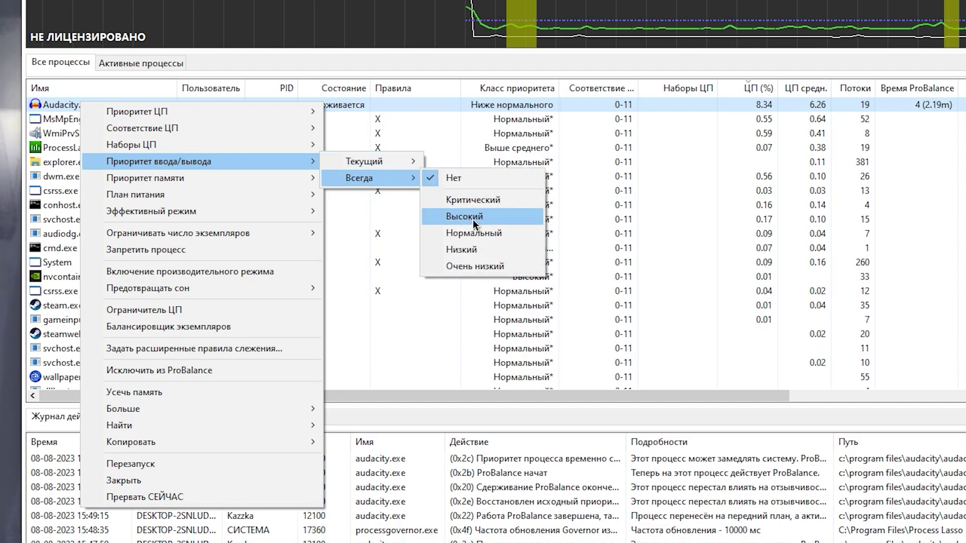
{"action": "mouse_move", "coordinate": [256, 176]}
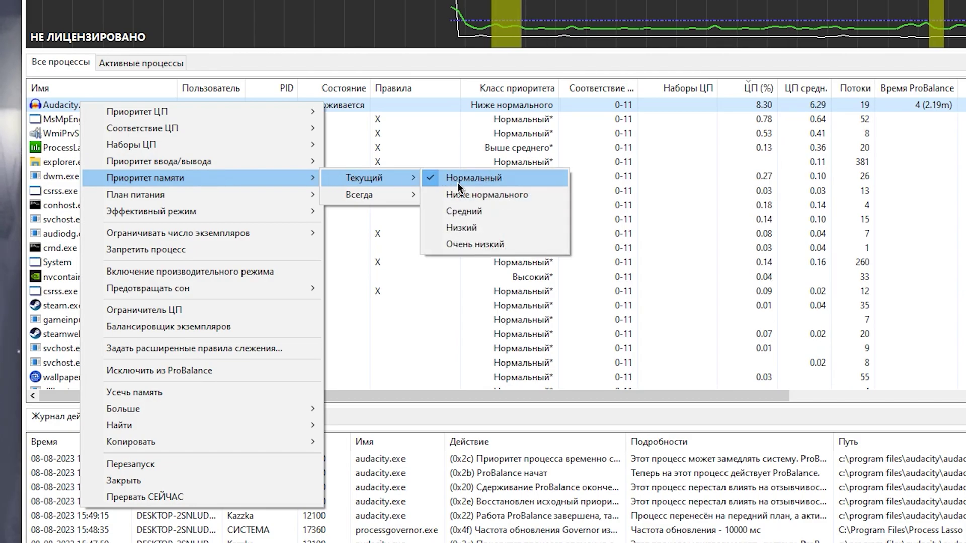
{"action": "mouse_move", "coordinate": [363, 195]}
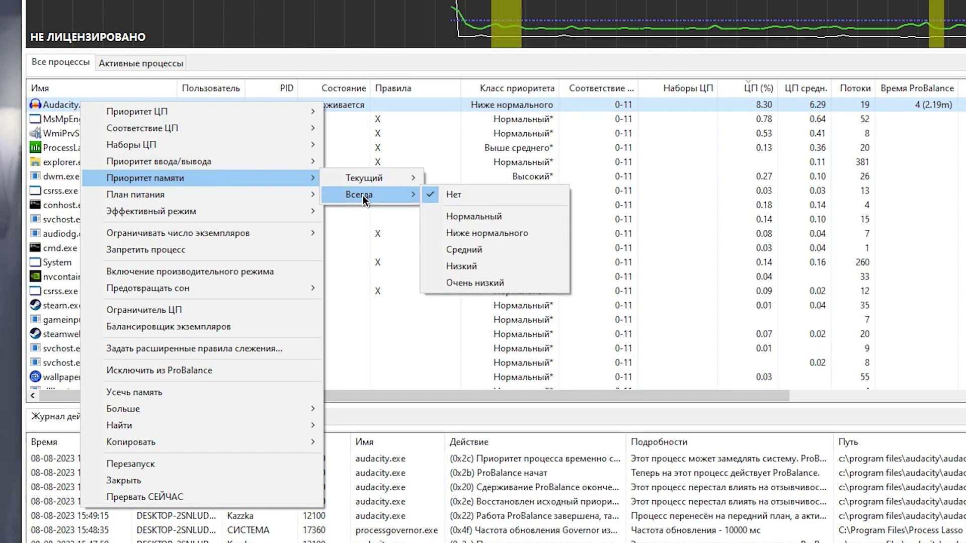
{"action": "mouse_move", "coordinate": [297, 195]}
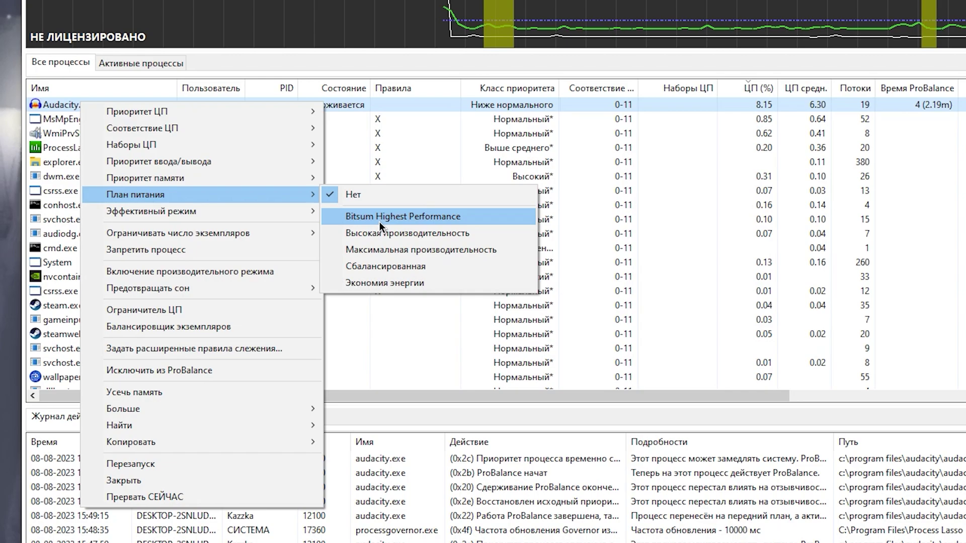
{"action": "left_click", "coordinate": [162, 274]}
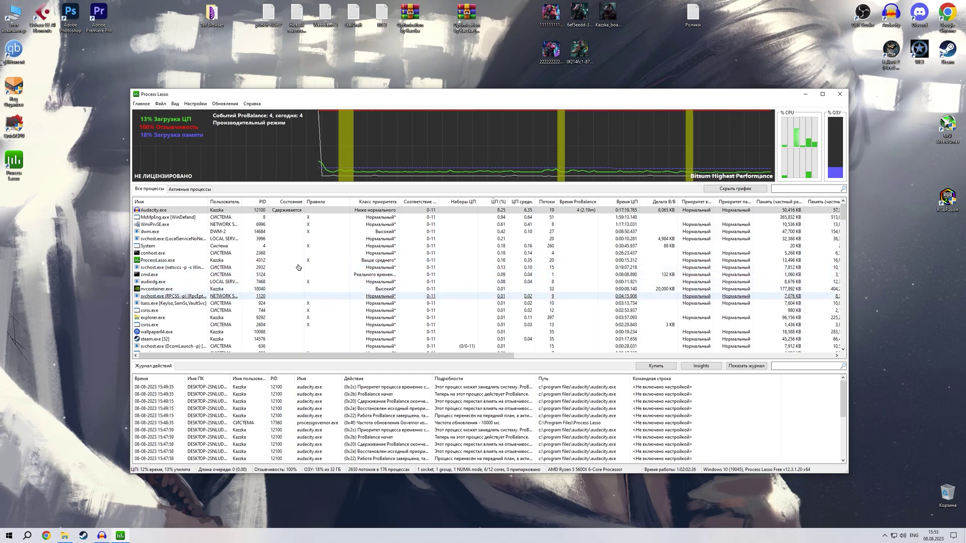
Find the jusched.exe process and set its current memory priority to Низкий
{"action": "scroll", "coordinate": [284, 255], "scroll_direction": "down", "scroll_amount": 20}
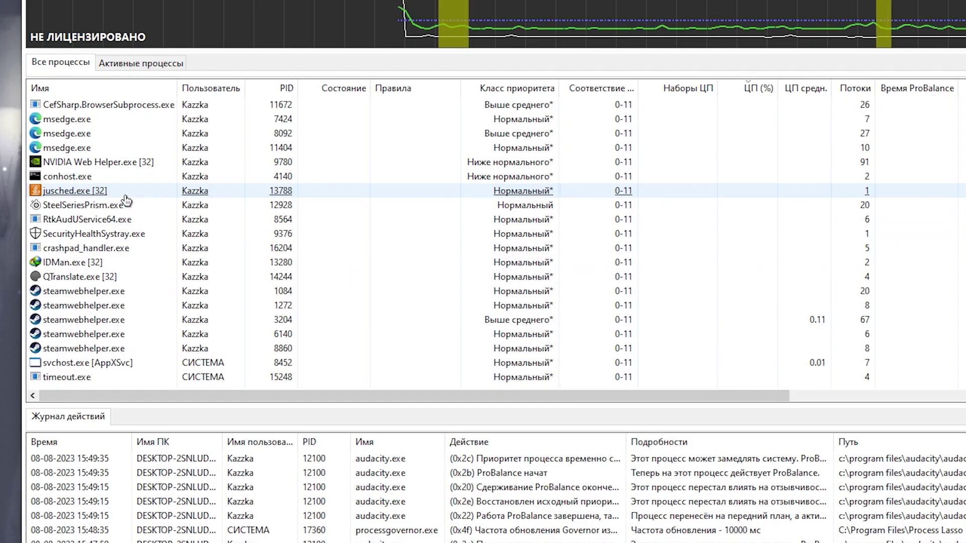
{"action": "mouse_move", "coordinate": [372, 254]}
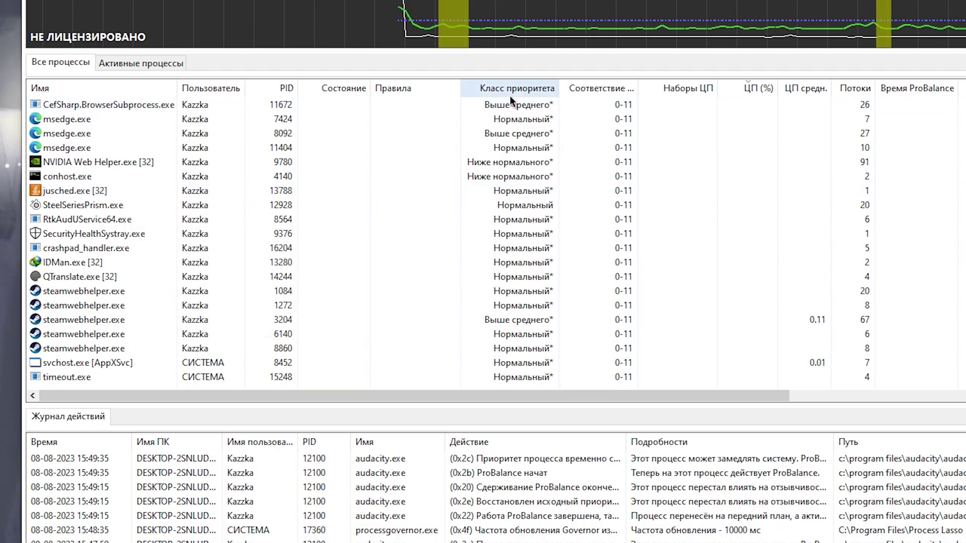
{"action": "right_click", "coordinate": [130, 197]}
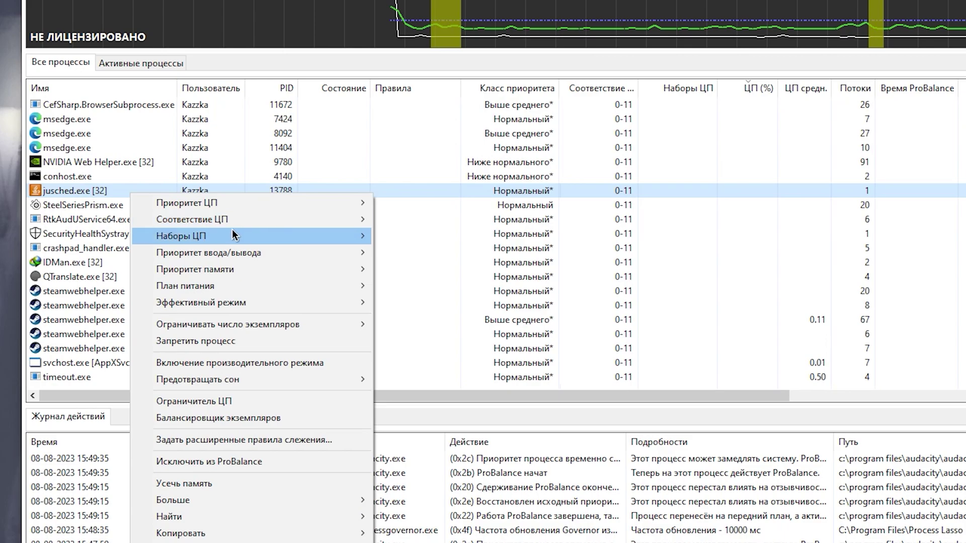
{"action": "mouse_move", "coordinate": [322, 203]}
{"action": "mouse_move", "coordinate": [426, 209]}
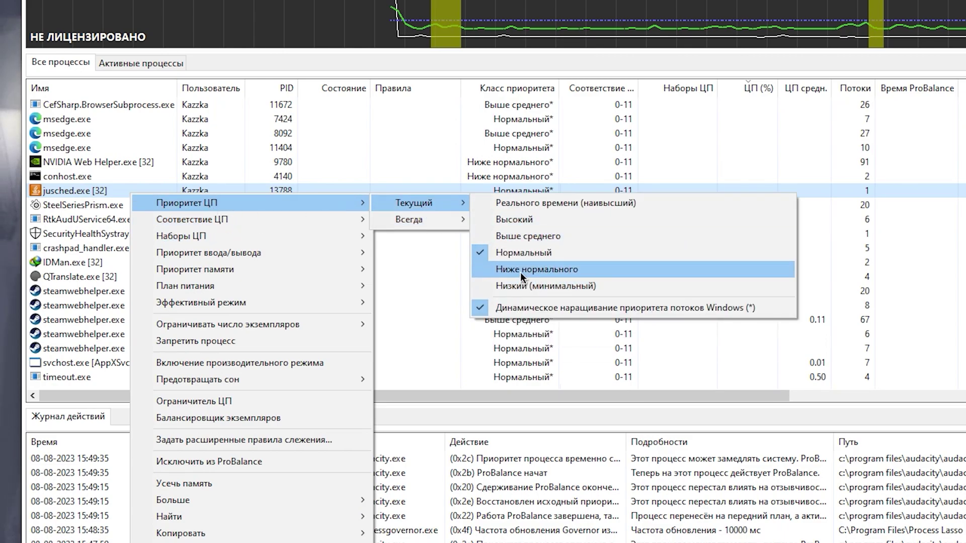
{"action": "mouse_move", "coordinate": [243, 266]}
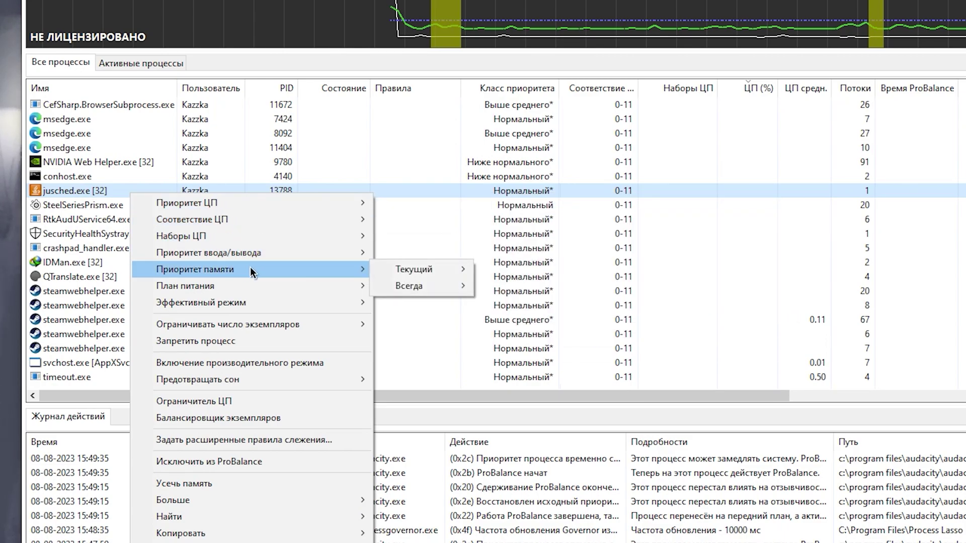
{"action": "mouse_move", "coordinate": [427, 272]}
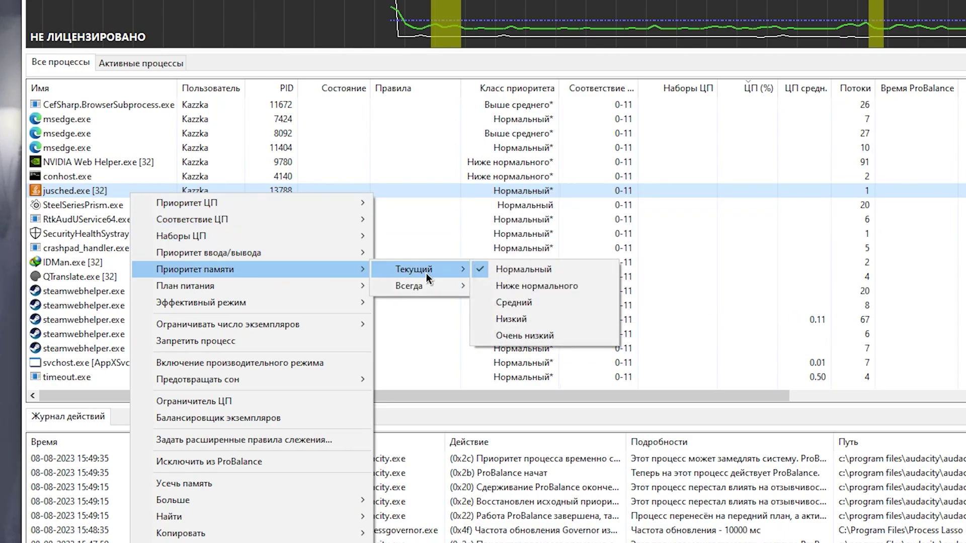
{"action": "left_click", "coordinate": [523, 324]}
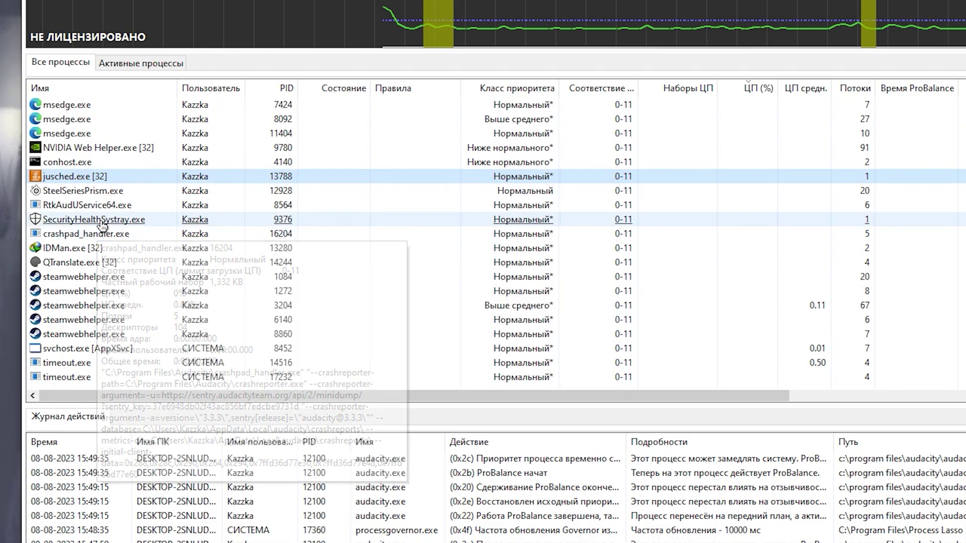
{"action": "scroll", "coordinate": [123, 250], "scroll_direction": "up", "scroll_amount": 4}
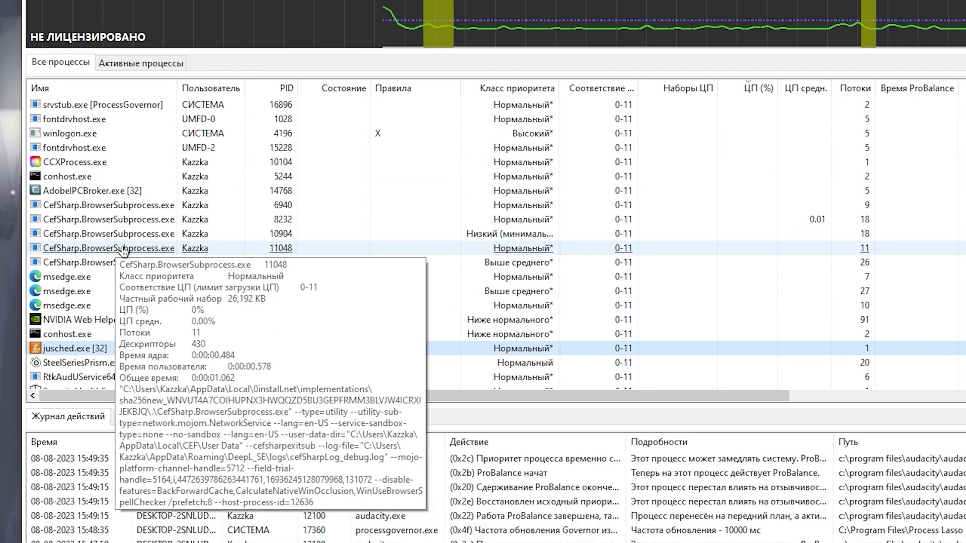
{"action": "scroll", "coordinate": [123, 250], "scroll_direction": "down", "scroll_amount": 5}
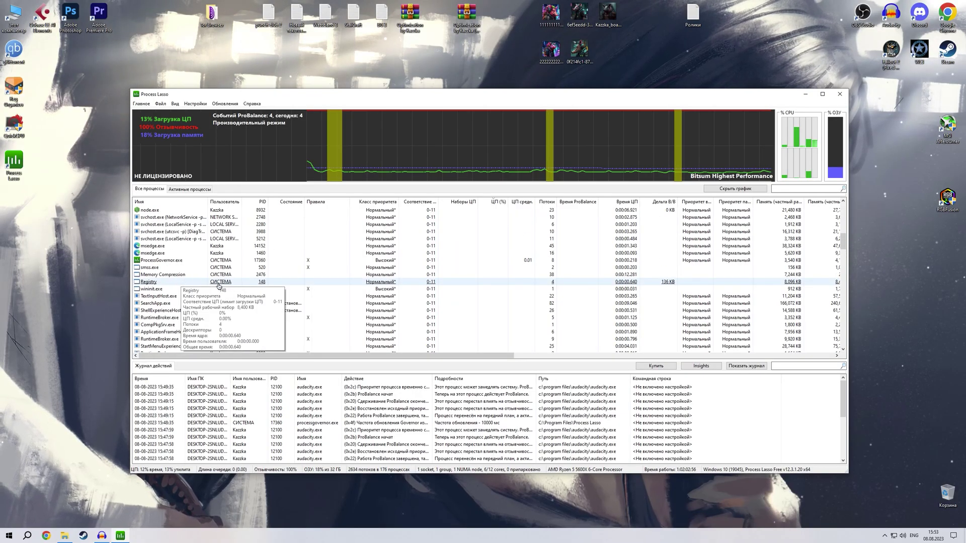
{"action": "scroll", "coordinate": [202, 283], "scroll_direction": "up", "scroll_amount": 10}
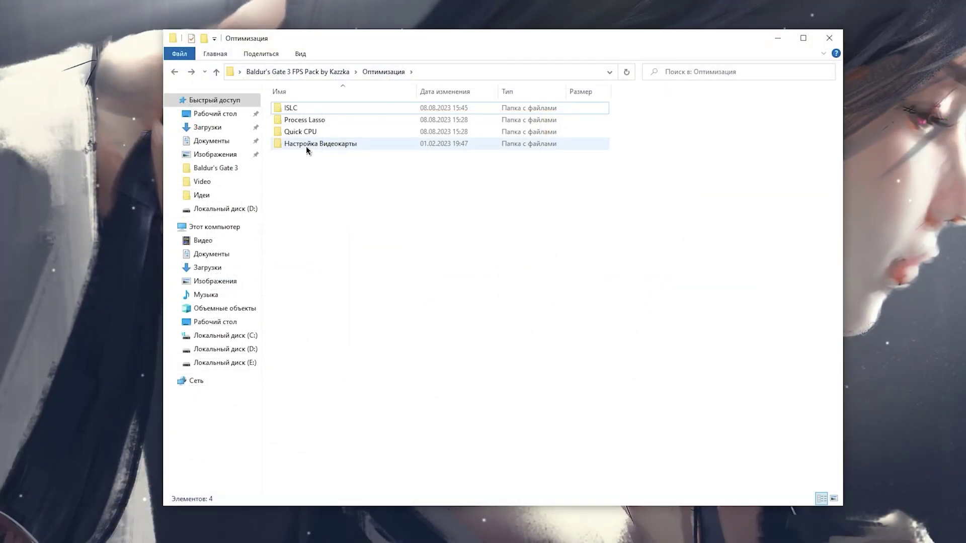
Open the nVidia Inspector folder inside Настройка Видеокарты > nVidia Geforce and select nvidiaProfileInspector
{"action": "double_click", "coordinate": [306, 145]}
{"action": "left_click_drag", "start_coordinate": [687, 101], "coordinate": [322, 126]}
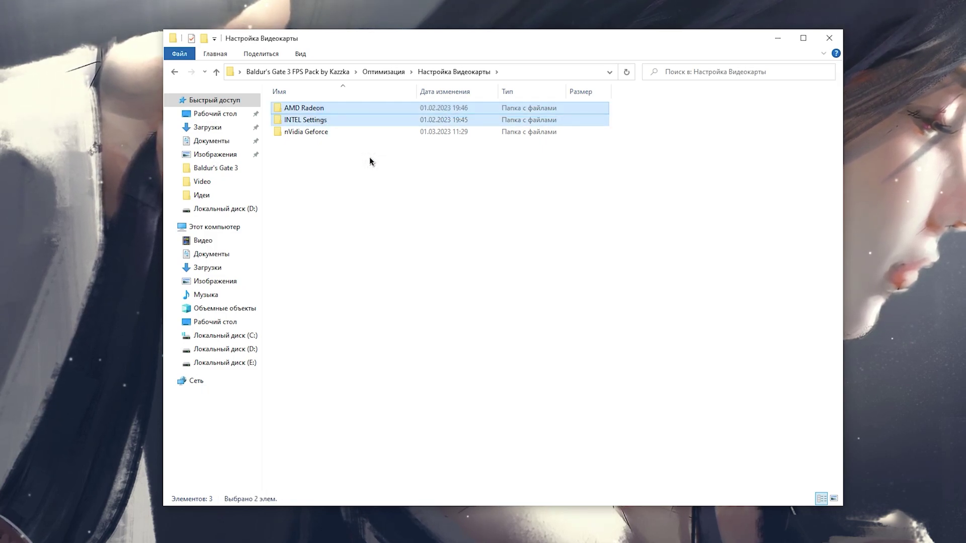
{"action": "left_click", "coordinate": [369, 158]}
{"action": "double_click", "coordinate": [305, 133]}
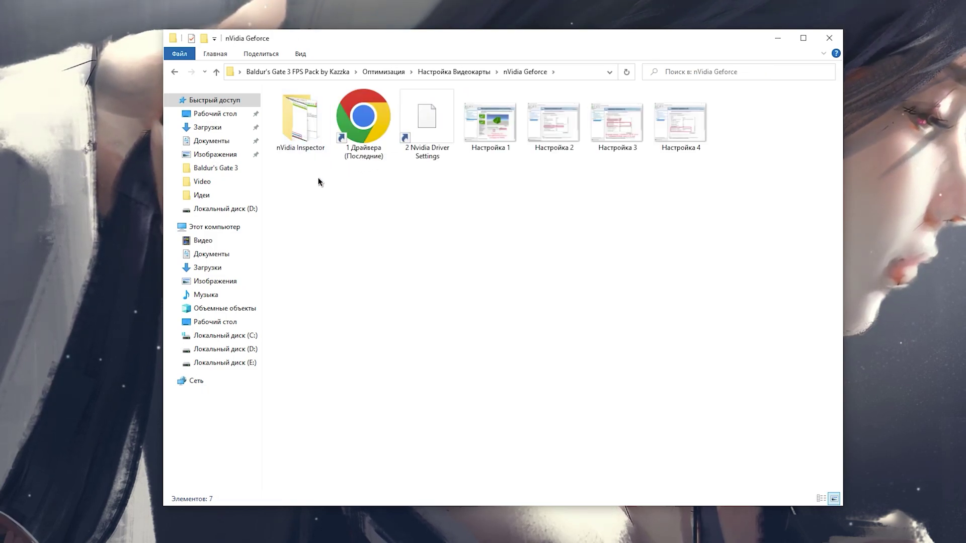
{"action": "left_click", "coordinate": [303, 125]}
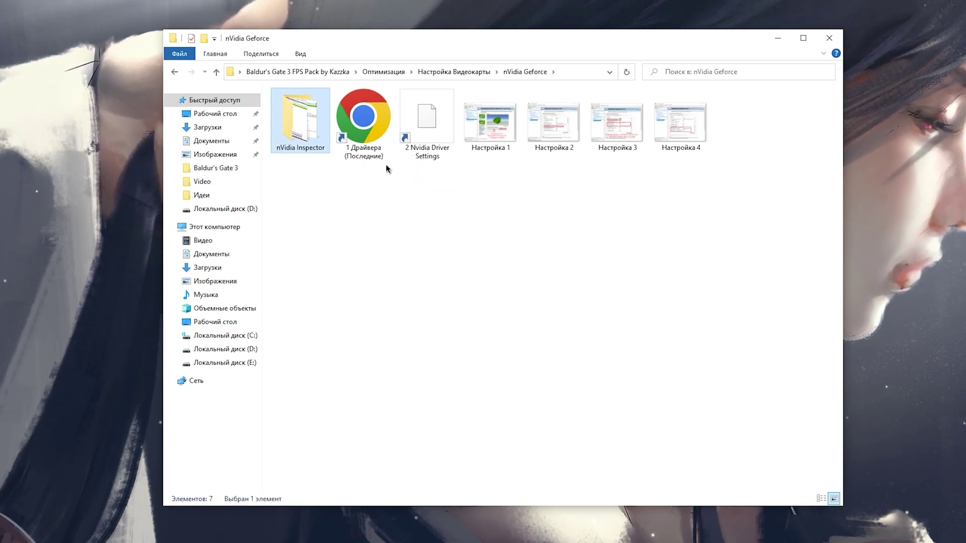
{"action": "key", "text": "Return"}
{"action": "key", "text": "Right"}
{"action": "key", "text": "Left"}
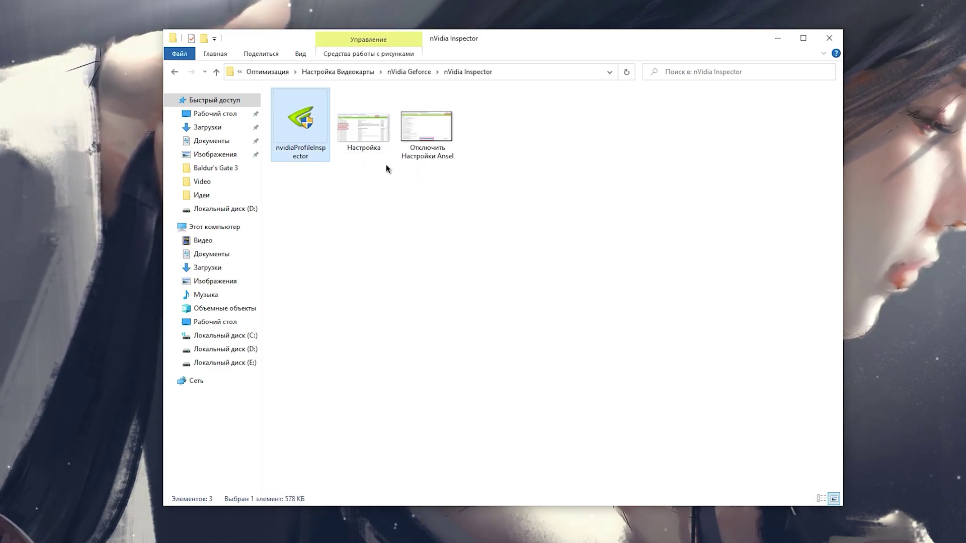
Launch NVIDIA Profile Inspector and load the Baldur's Gate 3 profile
{"action": "left_click", "coordinate": [363, 128]}
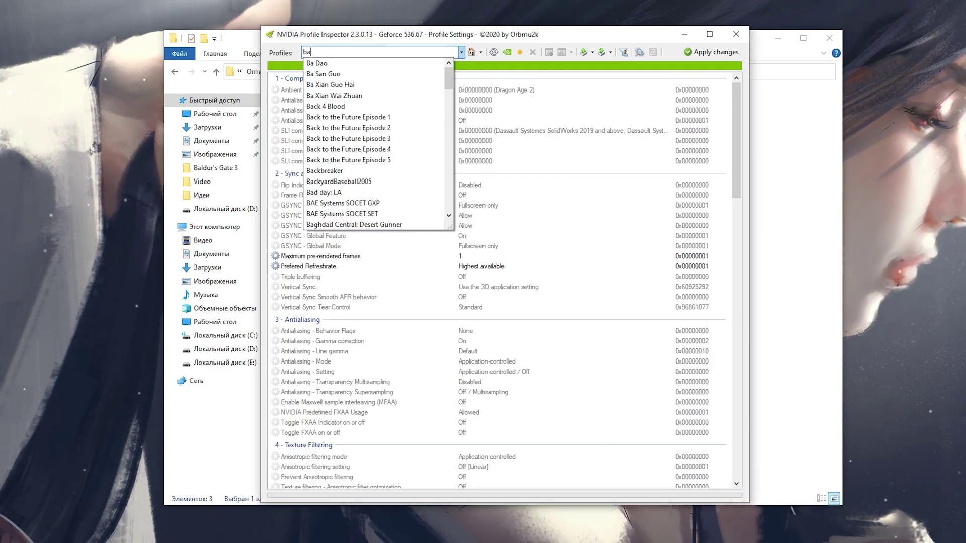
{"action": "left_click", "coordinate": [435, 55]}
{"action": "key", "text": "alt+Tab"}
{"action": "left_click_drag", "start_coordinate": [375, 208], "coordinate": [464, 132]}
{"action": "left_click", "coordinate": [373, 142]}
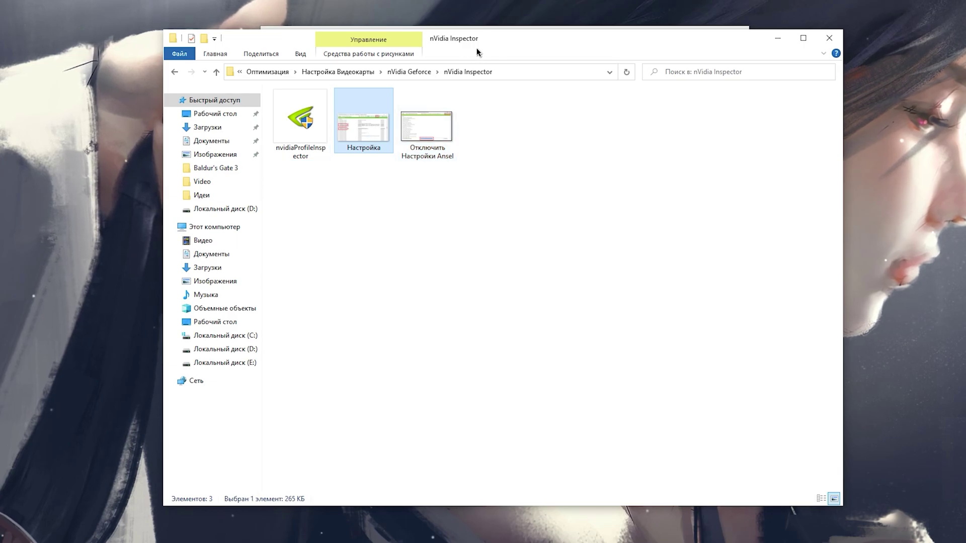
{"action": "left_click_drag", "start_coordinate": [345, 209], "coordinate": [227, 383]}
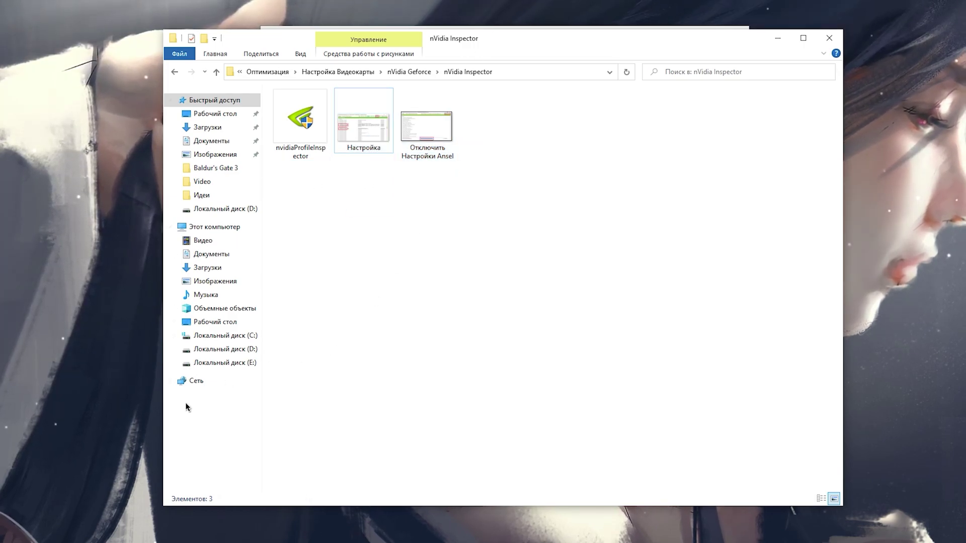
{"action": "key", "text": "alt+Tab"}
Set Antialiasing - Transparency Supersampling to 0x00000008 AA_MODE_REPLAY_MODE_ALL in the Baldur's Gate 3 profile
{"action": "scroll", "coordinate": [452, 321], "scroll_direction": "down", "scroll_amount": 5}
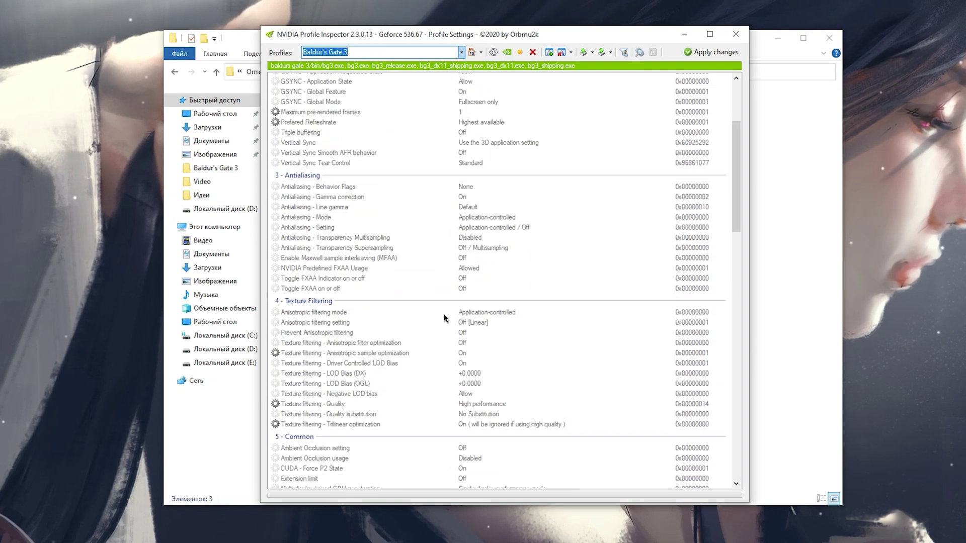
{"action": "scroll", "coordinate": [445, 327], "scroll_direction": "down", "scroll_amount": 4}
{"action": "scroll", "coordinate": [439, 252], "scroll_direction": "up", "scroll_amount": 3}
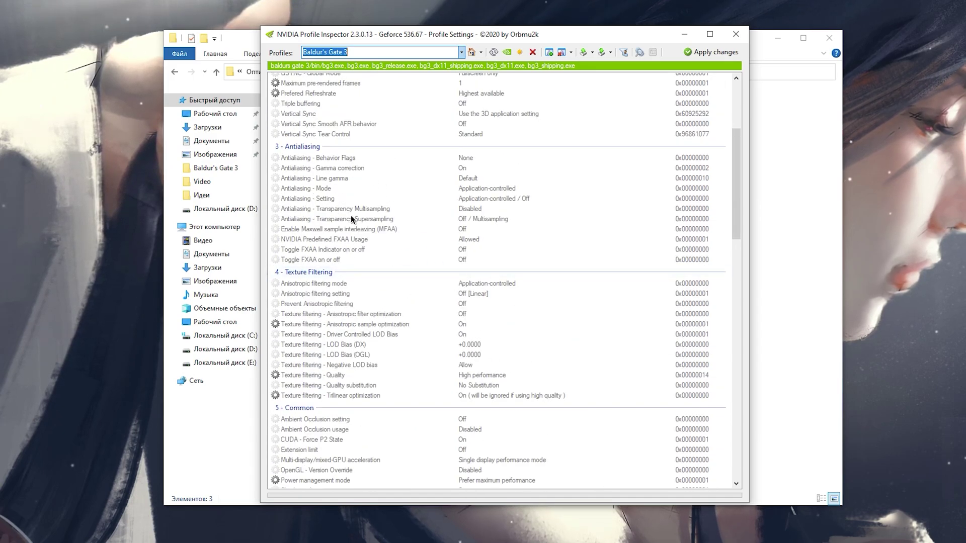
{"action": "scroll", "coordinate": [345, 209], "scroll_direction": "down", "scroll_amount": 2}
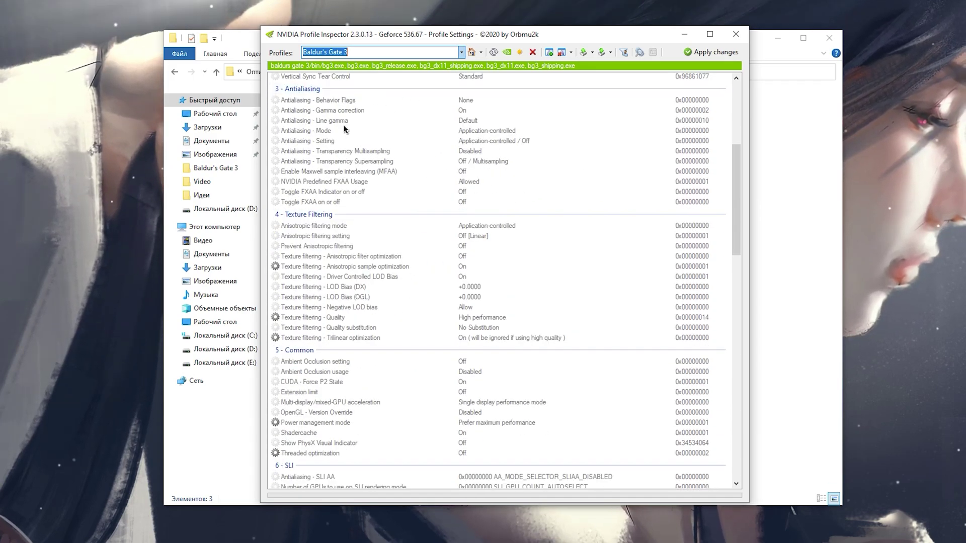
{"action": "left_click", "coordinate": [391, 164]}
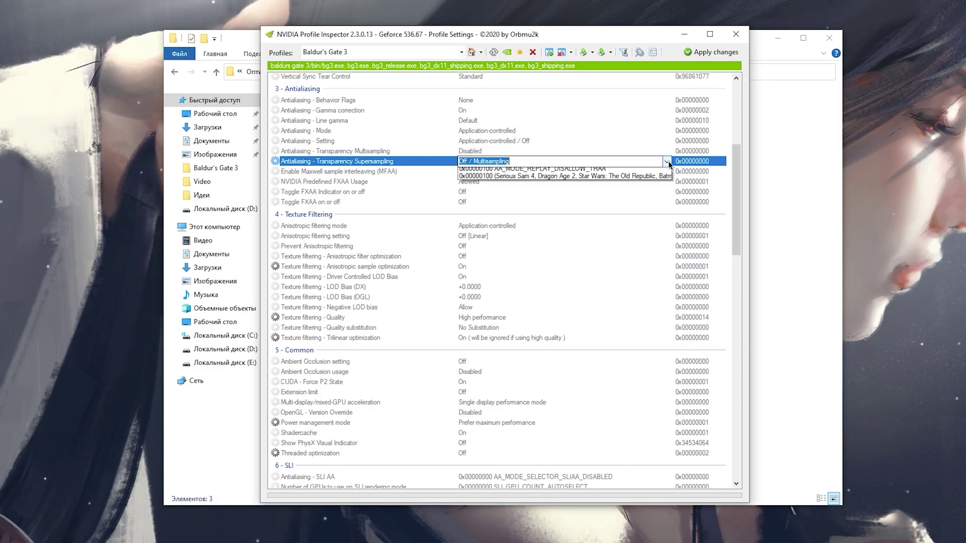
{"action": "left_click", "coordinate": [666, 161]}
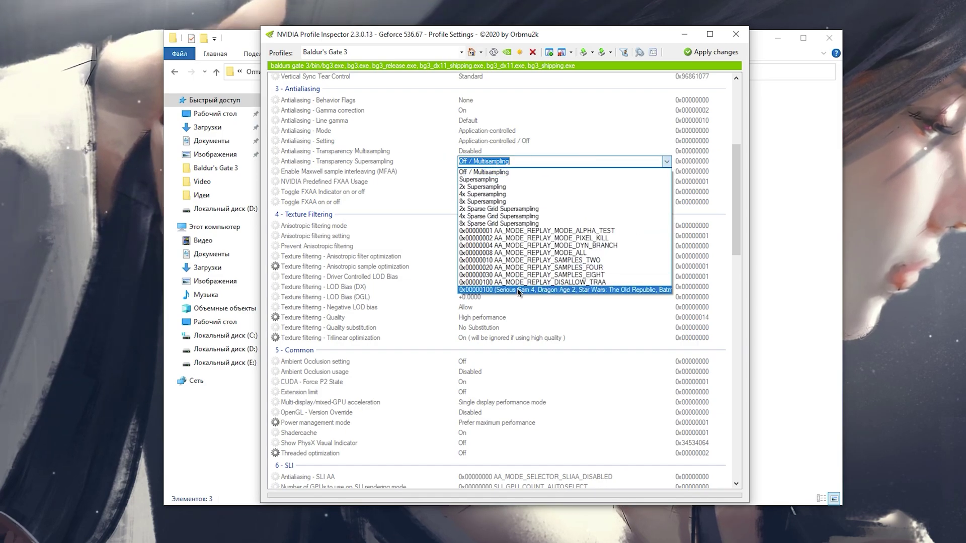
{"action": "left_click", "coordinate": [550, 252]}
Set Texture filtering - LOD Bias (DX) and LOD Bias (OGL) to +1.0000
{"action": "scroll", "coordinate": [378, 244], "scroll_direction": "down", "scroll_amount": 2}
{"action": "left_click", "coordinate": [333, 229]}
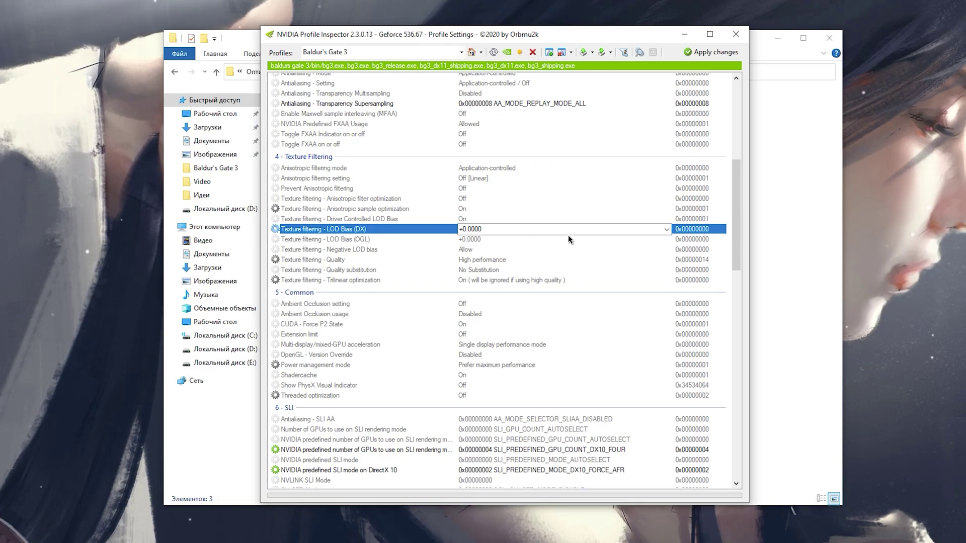
{"action": "left_click", "coordinate": [667, 229]}
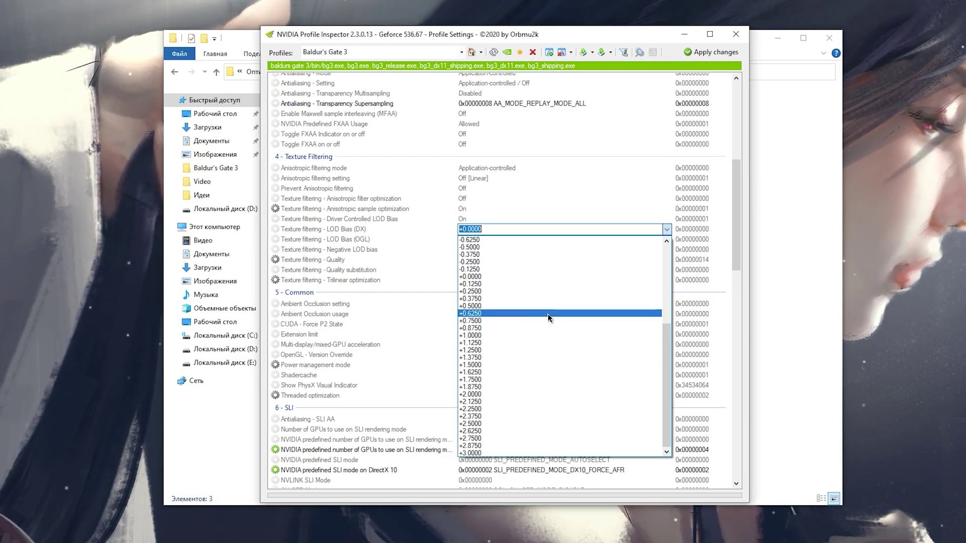
{"action": "left_click", "coordinate": [486, 336]}
{"action": "left_click", "coordinate": [340, 240]}
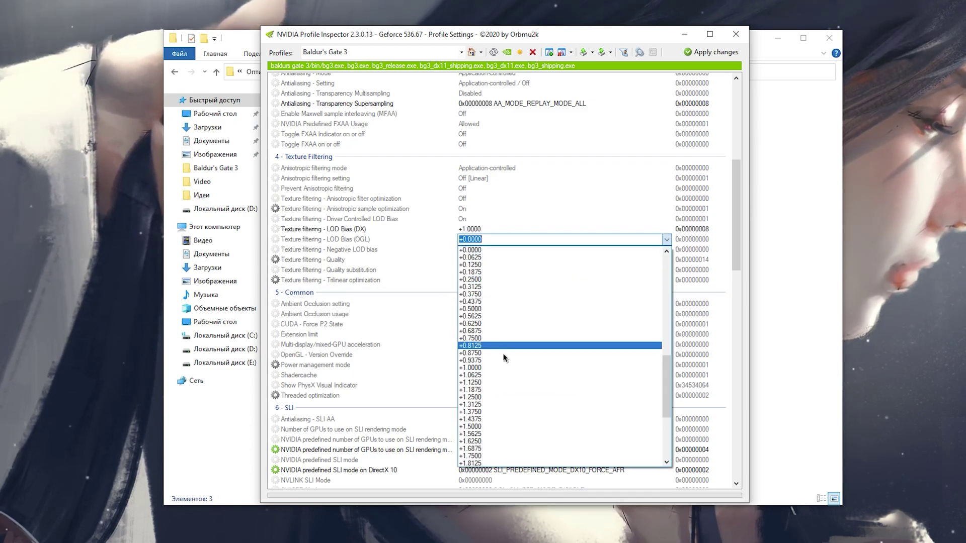
{"action": "left_click", "coordinate": [490, 367]}
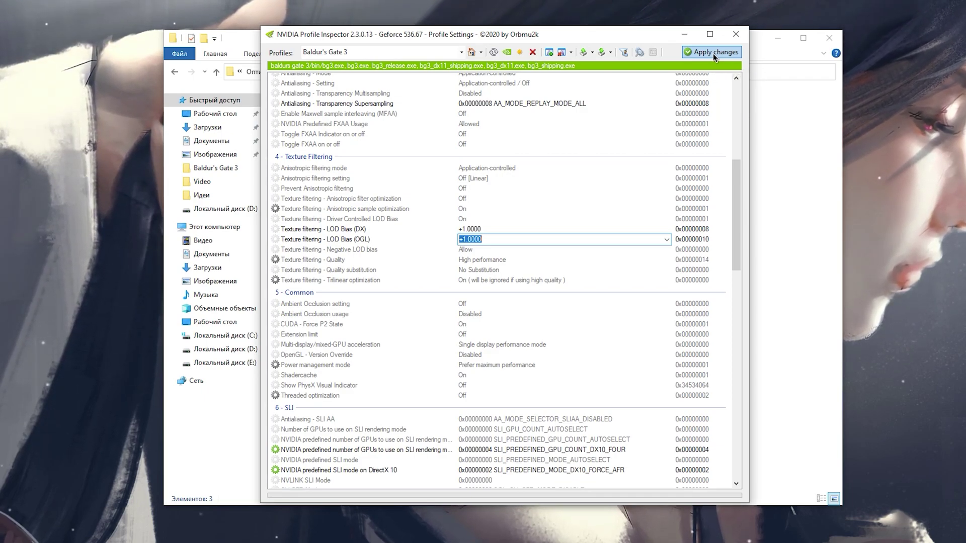
Set Texture filtering - LOD Bias (OGL) to +0.6250
{"action": "left_click", "coordinate": [636, 241]}
{"action": "scroll", "coordinate": [487, 280], "scroll_direction": "up", "scroll_amount": 1}
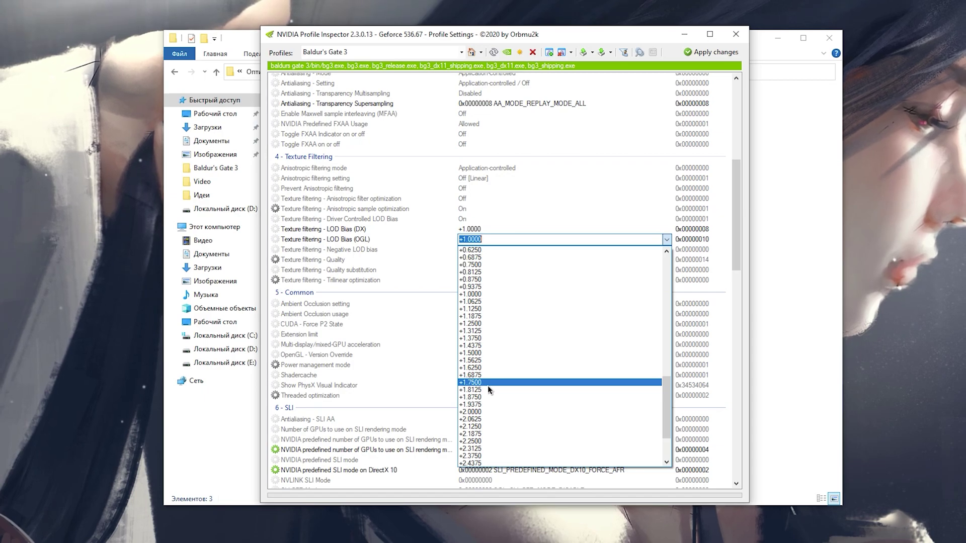
{"action": "left_click", "coordinate": [593, 250]}
Restore the Baldur's Gate 3 profile to its NVIDIA default settings and apply the changes
{"action": "scroll", "coordinate": [602, 303], "scroll_direction": "up", "scroll_amount": 3}
{"action": "scroll", "coordinate": [605, 161], "scroll_direction": "up", "scroll_amount": 7}
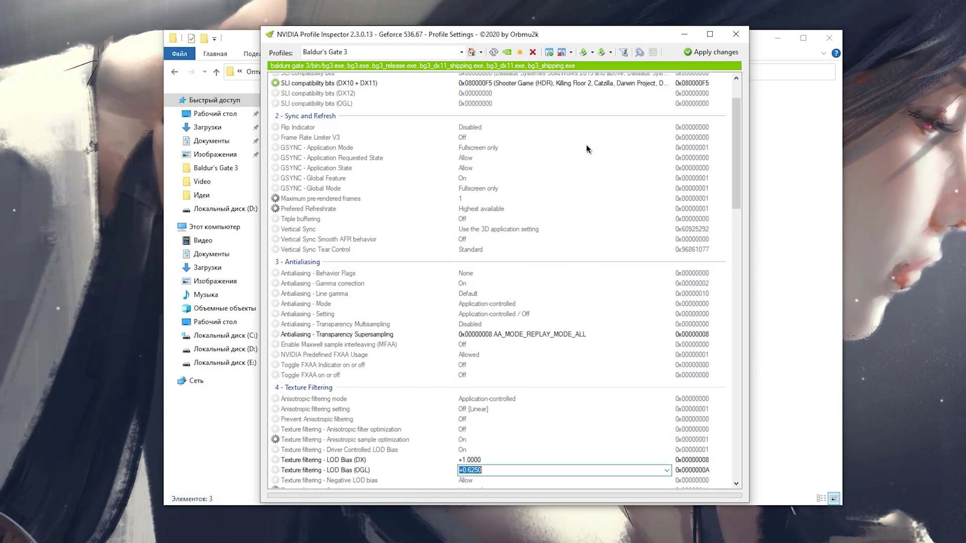
{"action": "left_click", "coordinate": [509, 52]}
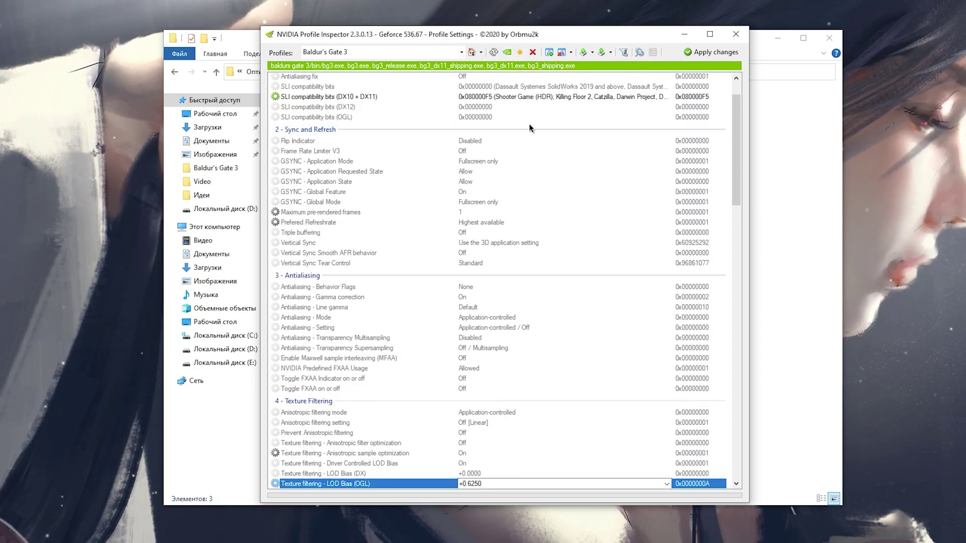
{"action": "scroll", "coordinate": [535, 194], "scroll_direction": "down", "scroll_amount": 5}
{"action": "left_click", "coordinate": [507, 52]}
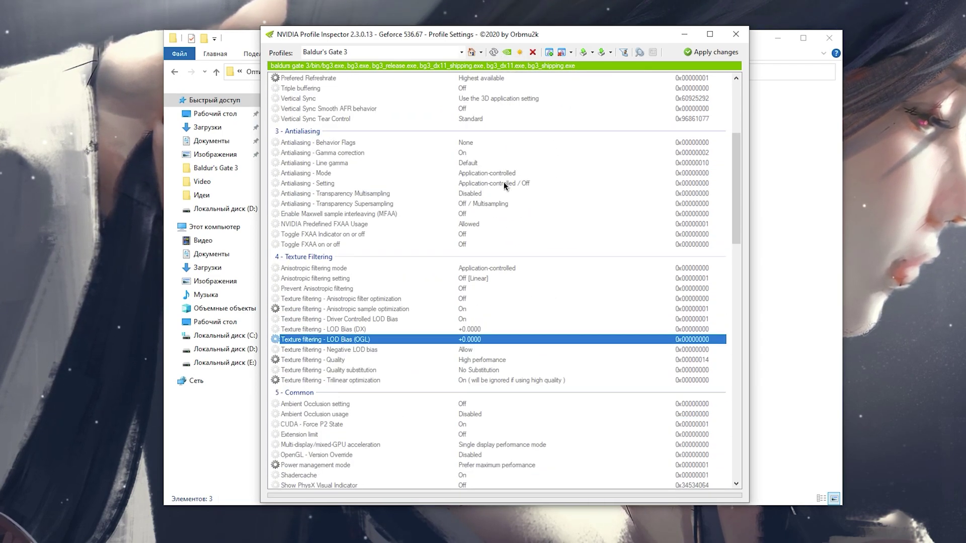
{"action": "scroll", "coordinate": [524, 241], "scroll_direction": "up", "scroll_amount": 6}
{"action": "left_click", "coordinate": [708, 49]}
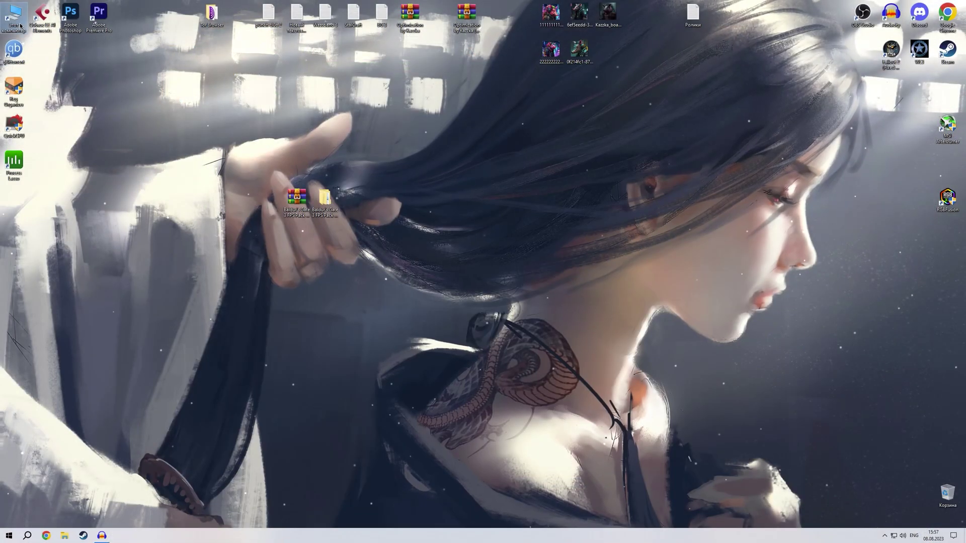
Open the Windows performance options through the advanced system settings and enable only Сглаживание неровностей экранных шрифтов among the visual effects
{"action": "key", "text": "super+e"}
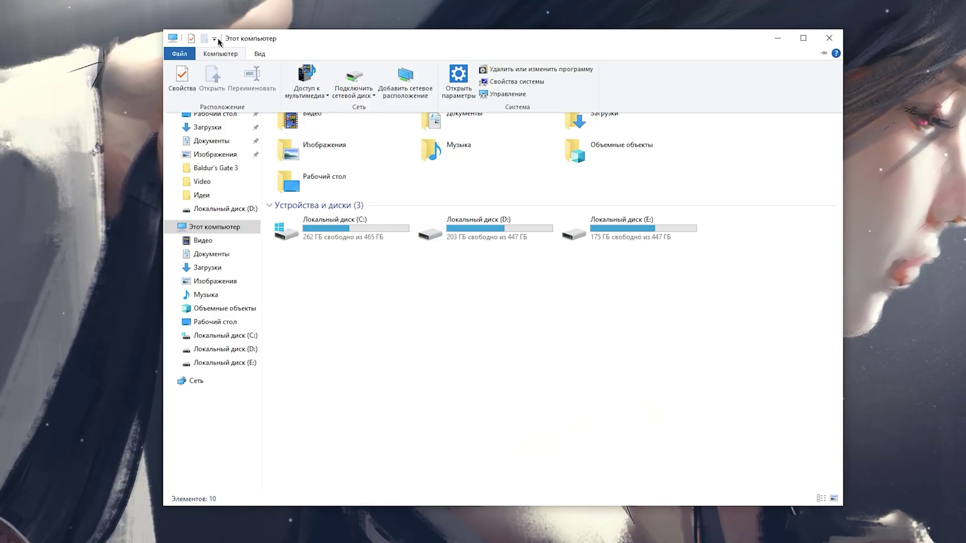
{"action": "left_click", "coordinate": [517, 81]}
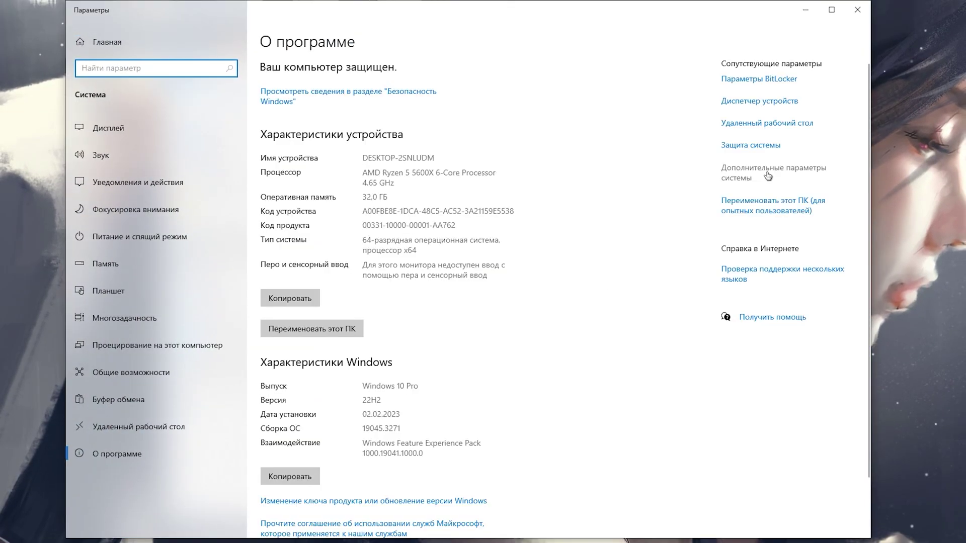
{"action": "left_click", "coordinate": [767, 176]}
{"action": "left_click", "coordinate": [280, 155]}
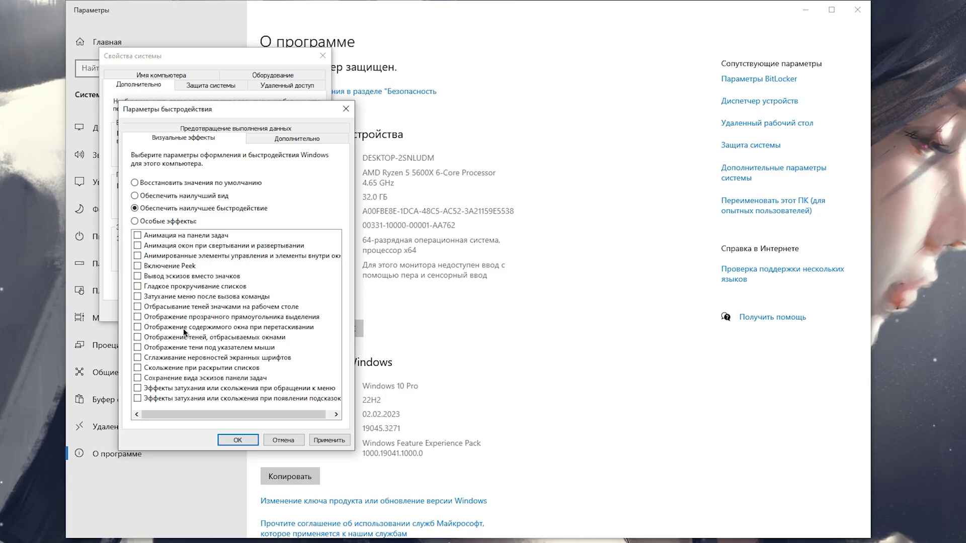
{"action": "left_click", "coordinate": [137, 358]}
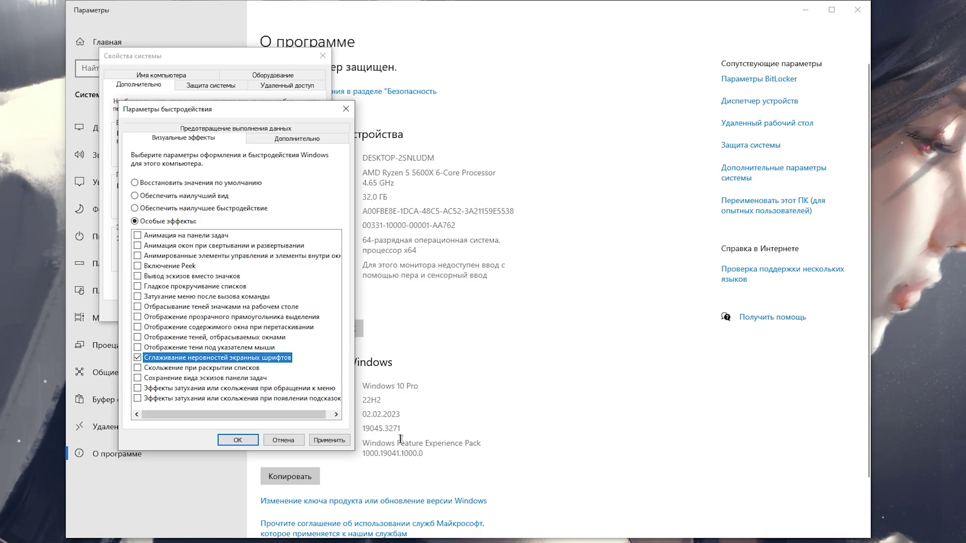
Set drive D: to Без файла подкачки in the virtual memory settings and confirm the change
{"action": "left_click", "coordinate": [283, 141]}
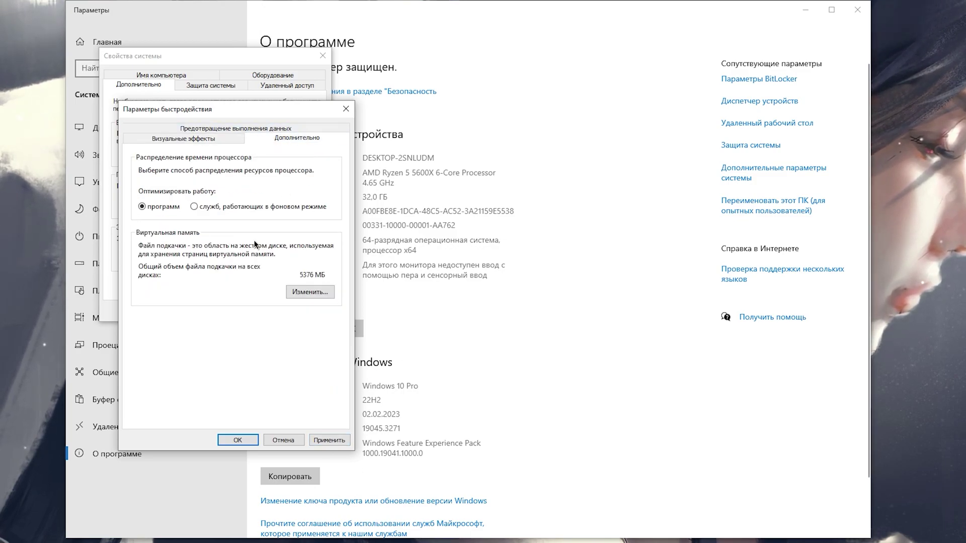
{"action": "left_click", "coordinate": [298, 292]}
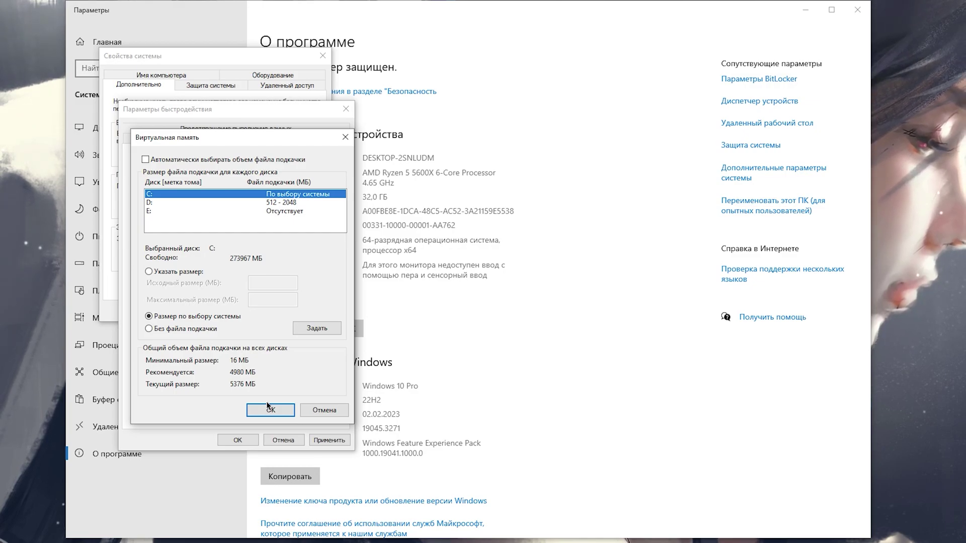
{"action": "left_click", "coordinate": [275, 202]}
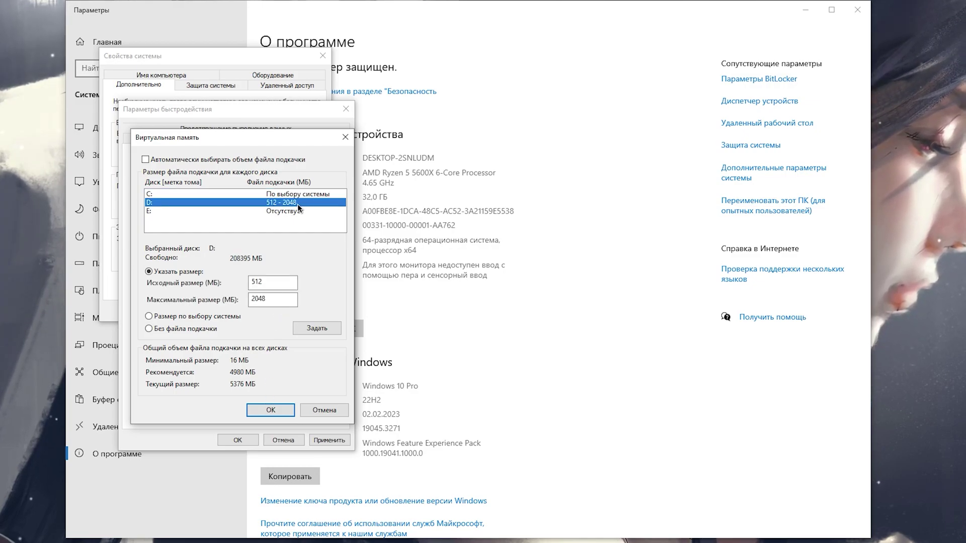
{"action": "left_click", "coordinate": [196, 330]}
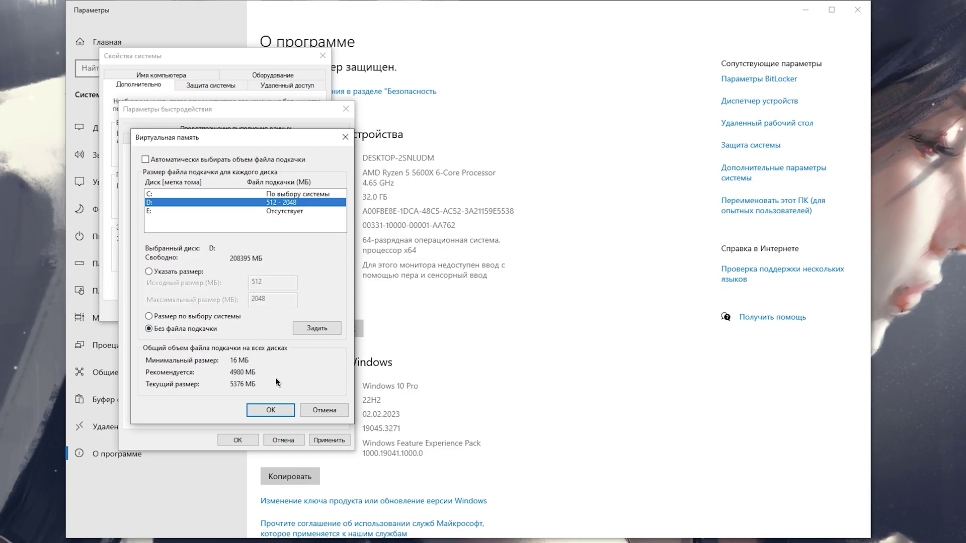
{"action": "left_click", "coordinate": [299, 333]}
{"action": "key", "text": "Return"}
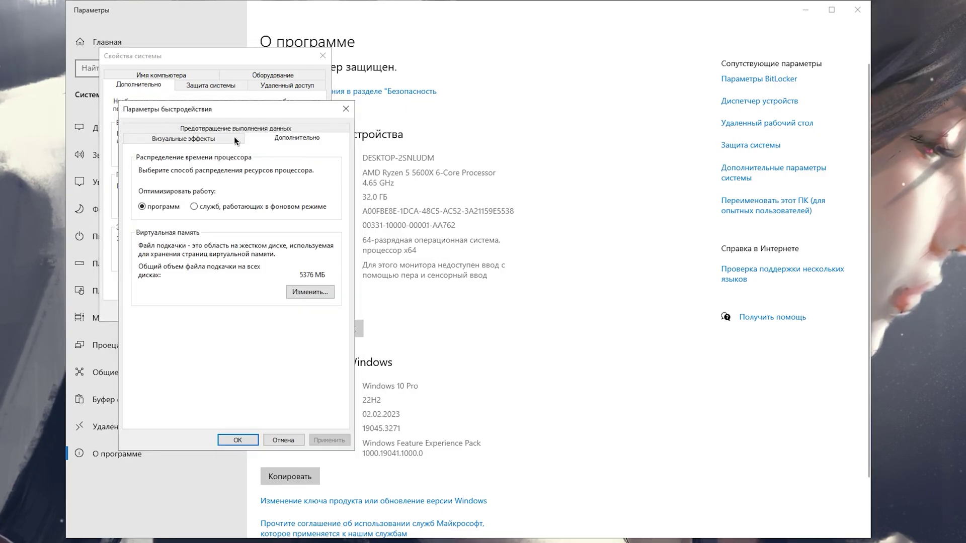
Confirm the performance options and system properties, and postpone the computer restart
{"action": "left_click", "coordinate": [237, 440]}
{"action": "left_click", "coordinate": [214, 314]}
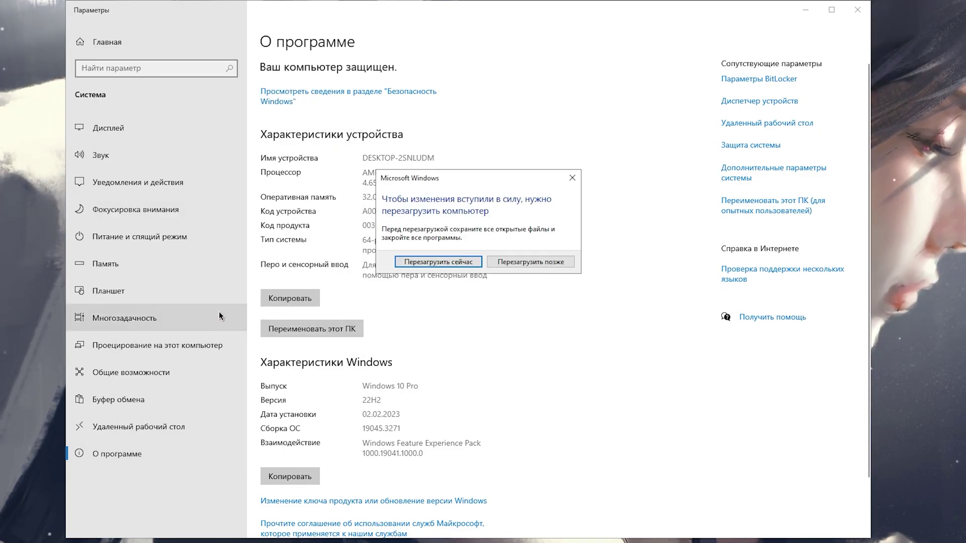
{"action": "left_click", "coordinate": [549, 262]}
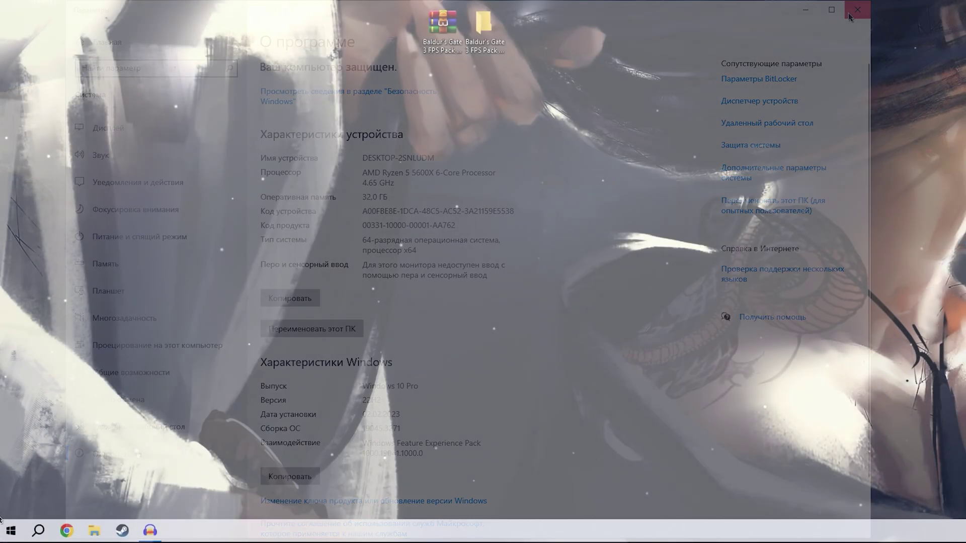
Open the general privacy settings (Конфиденциальность > Общие) in Windows Параметры
{"action": "right_click", "coordinate": [11, 530]}
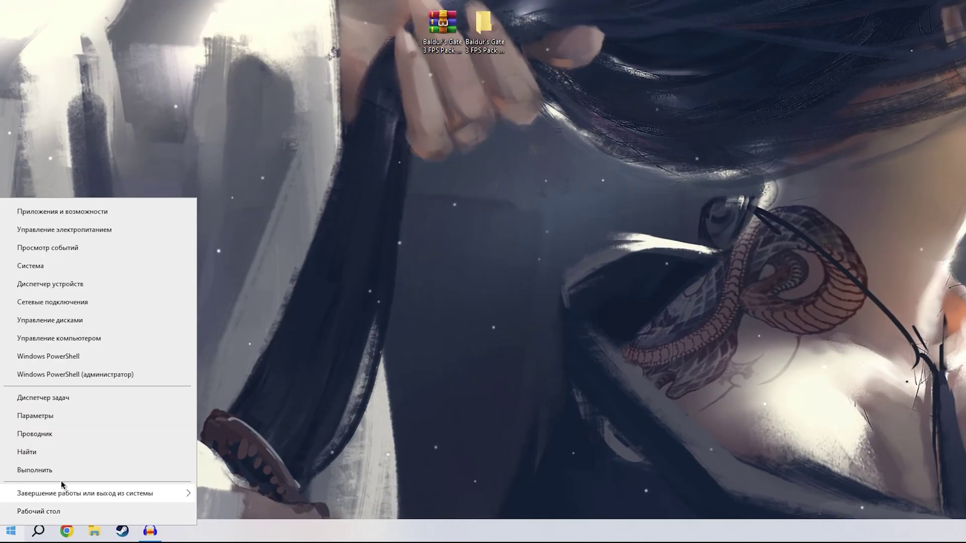
{"action": "left_click", "coordinate": [35, 415]}
{"action": "left_click", "coordinate": [353, 269]}
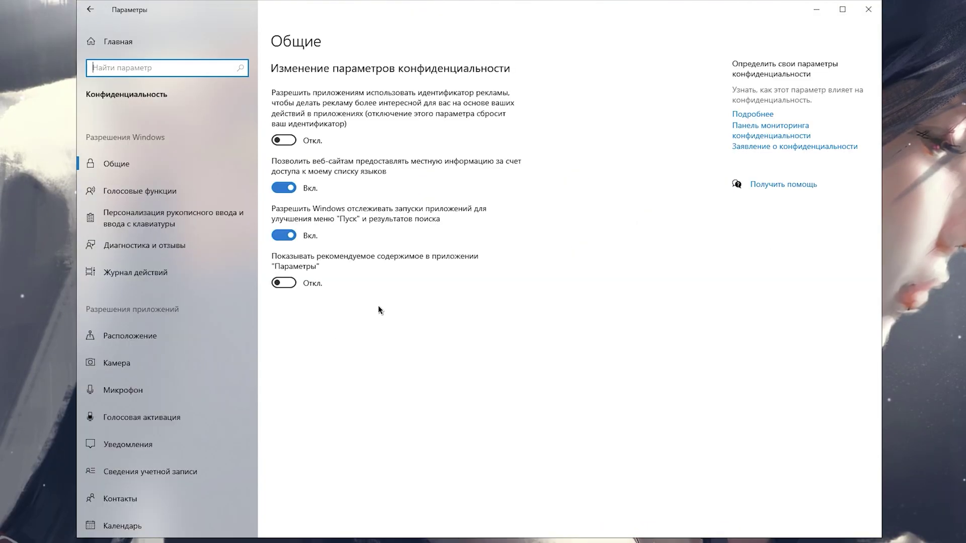
Open the Камера permissions in the privacy settings and turn off app access to the camera
{"action": "scroll", "coordinate": [193, 344], "scroll_direction": "down", "scroll_amount": 4}
{"action": "scroll", "coordinate": [191, 342], "scroll_direction": "up", "scroll_amount": 3}
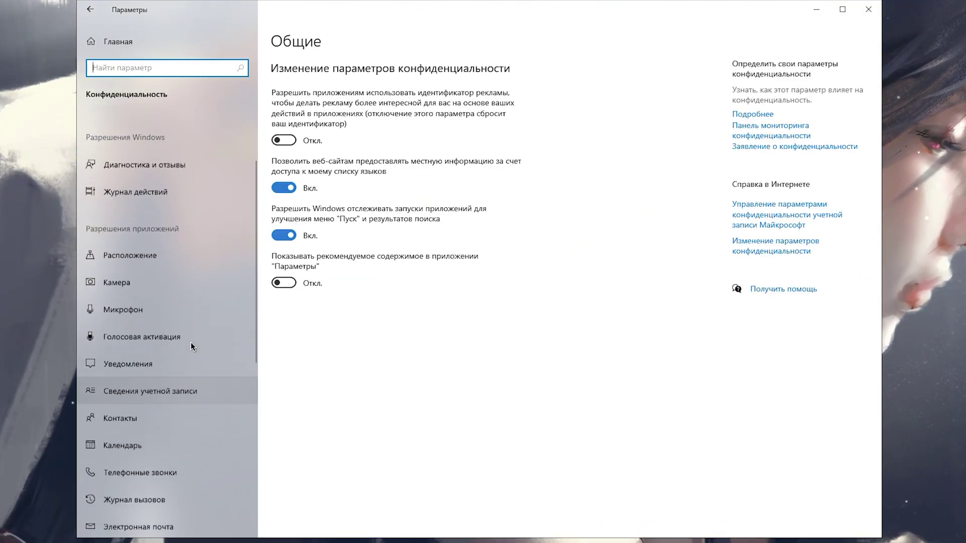
{"action": "left_click", "coordinate": [143, 294]}
{"action": "scroll", "coordinate": [372, 302], "scroll_direction": "down", "scroll_amount": 3}
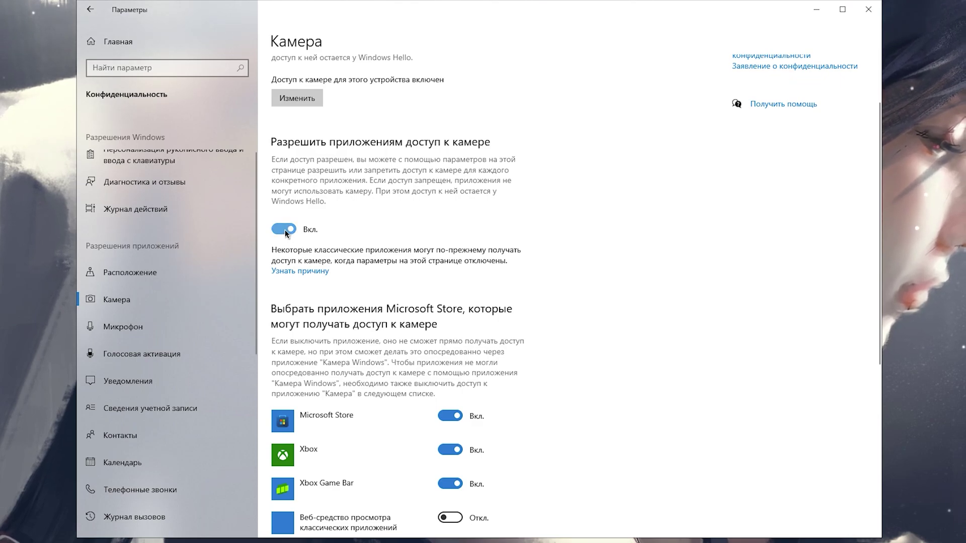
{"action": "left_click", "coordinate": [285, 230]}
Check the app access settings for Микрофон, Голосовая активация, Уведомления, Сведения учетной записи, Контакты and Календарь
{"action": "scroll", "coordinate": [181, 251], "scroll_direction": "down", "scroll_amount": 3}
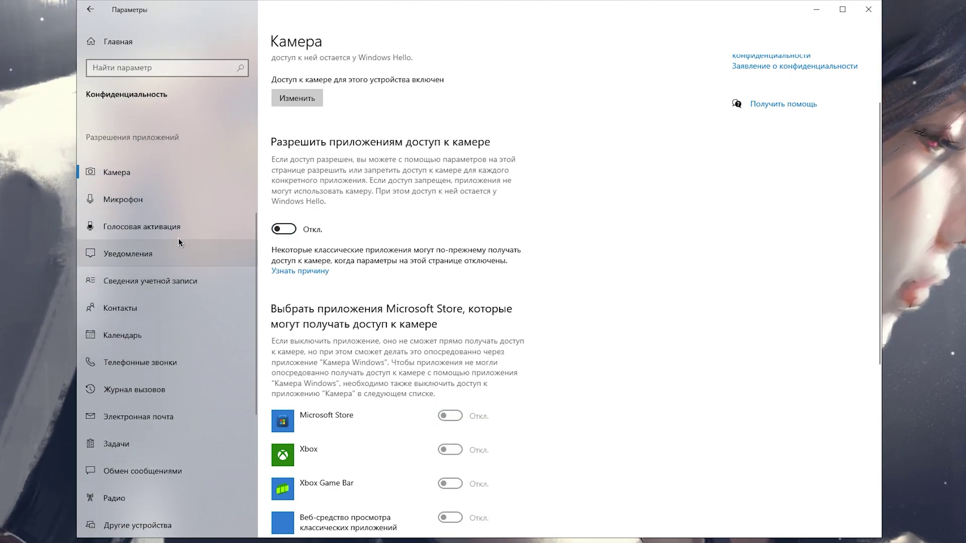
{"action": "left_click", "coordinate": [201, 199]}
{"action": "left_click", "coordinate": [165, 228]}
{"action": "left_click", "coordinate": [179, 256]}
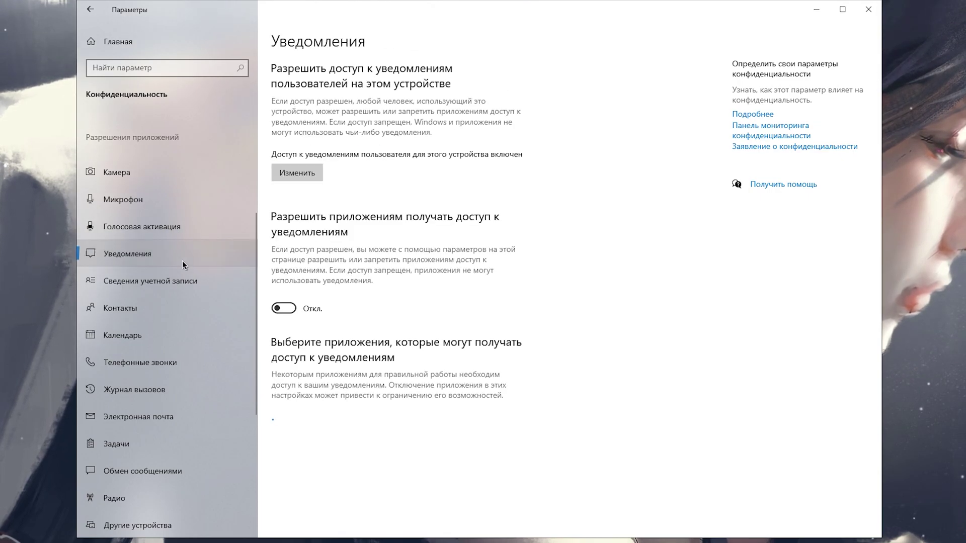
{"action": "scroll", "coordinate": [192, 263], "scroll_direction": "down", "scroll_amount": 3}
{"action": "left_click", "coordinate": [166, 169]}
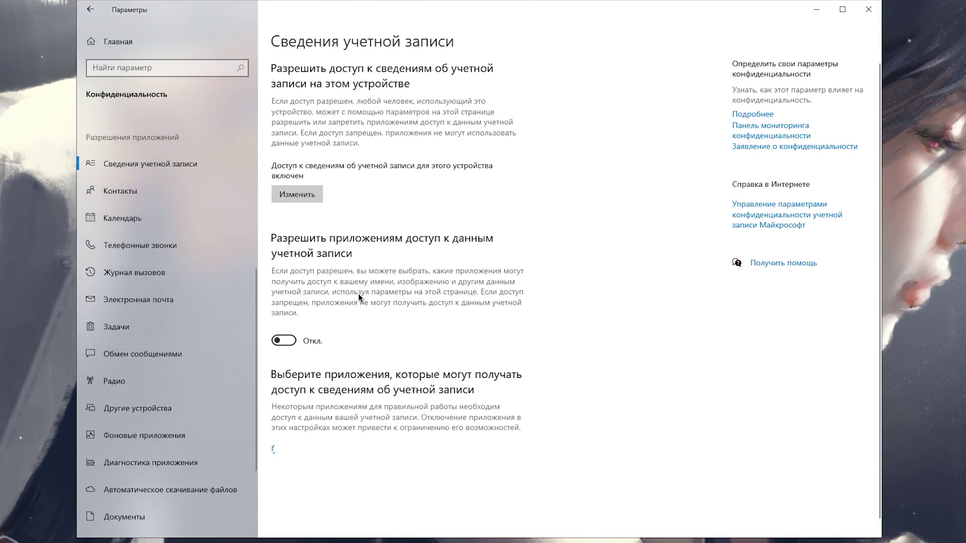
{"action": "left_click", "coordinate": [159, 195]}
{"action": "left_click", "coordinate": [156, 215]}
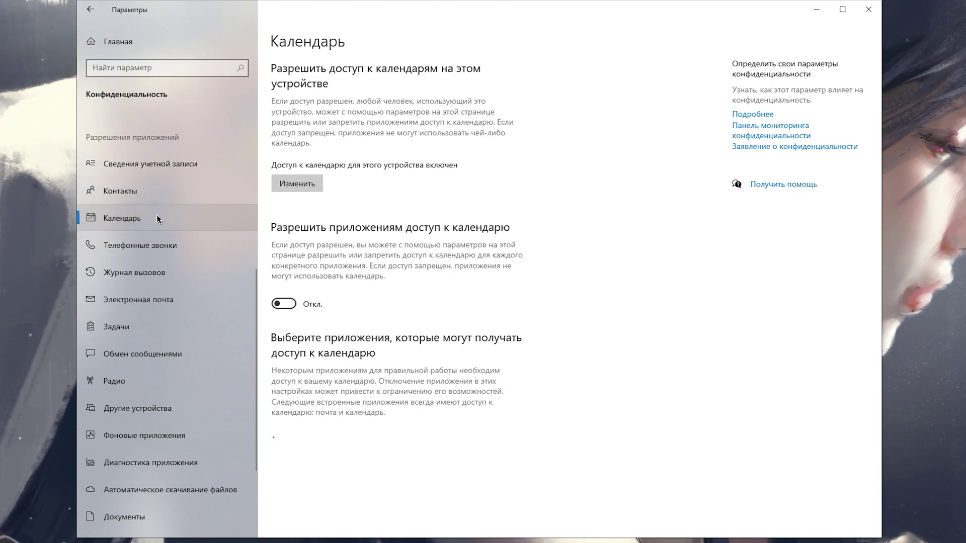
Check the app access settings for Телефонные звонки, Журнал вызовов, Электронная почта, Задачи, Обмен сообщениями, Радио and Диагностика приложения
{"action": "left_click", "coordinate": [183, 249]}
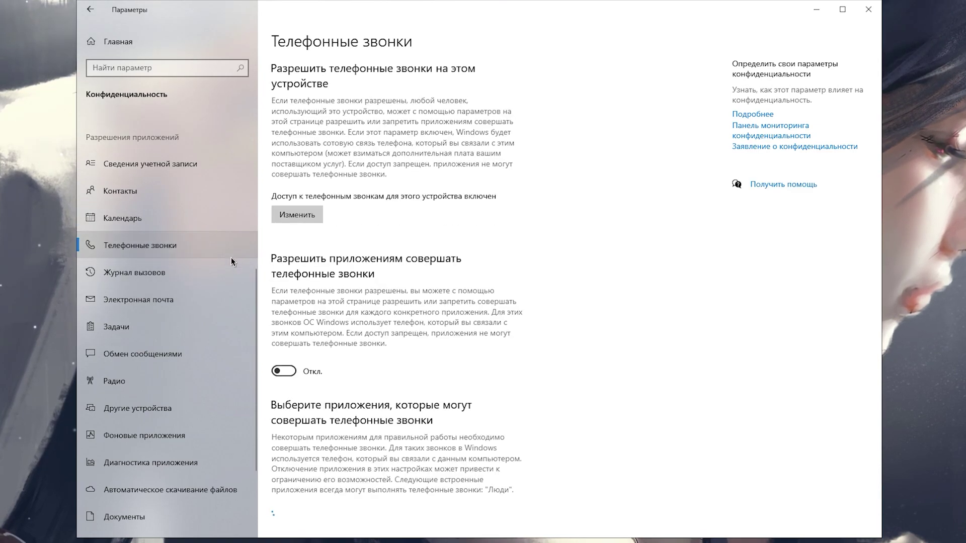
{"action": "left_click", "coordinate": [186, 274]}
{"action": "left_click", "coordinate": [155, 302]}
{"action": "left_click", "coordinate": [139, 332]}
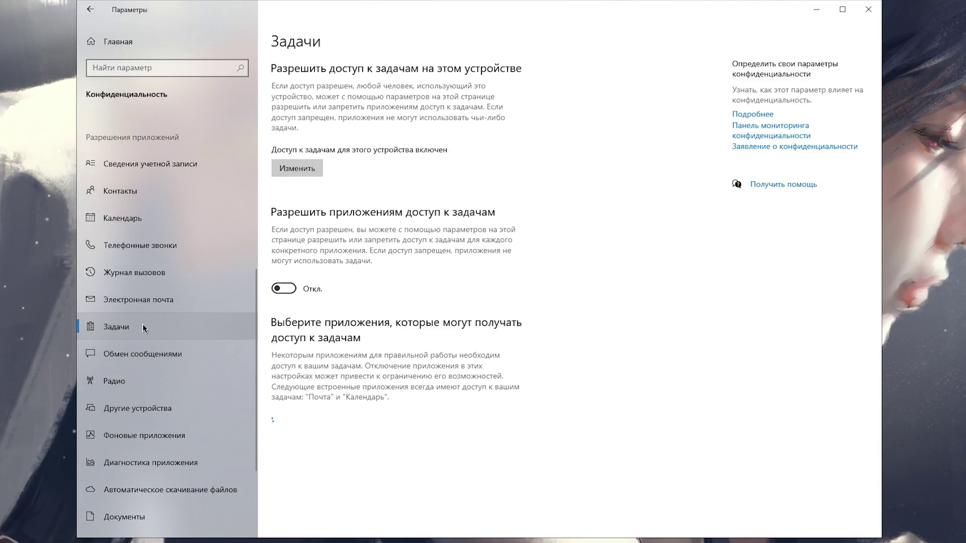
{"action": "scroll", "coordinate": [155, 298], "scroll_direction": "down", "scroll_amount": 3}
{"action": "left_click", "coordinate": [165, 243]}
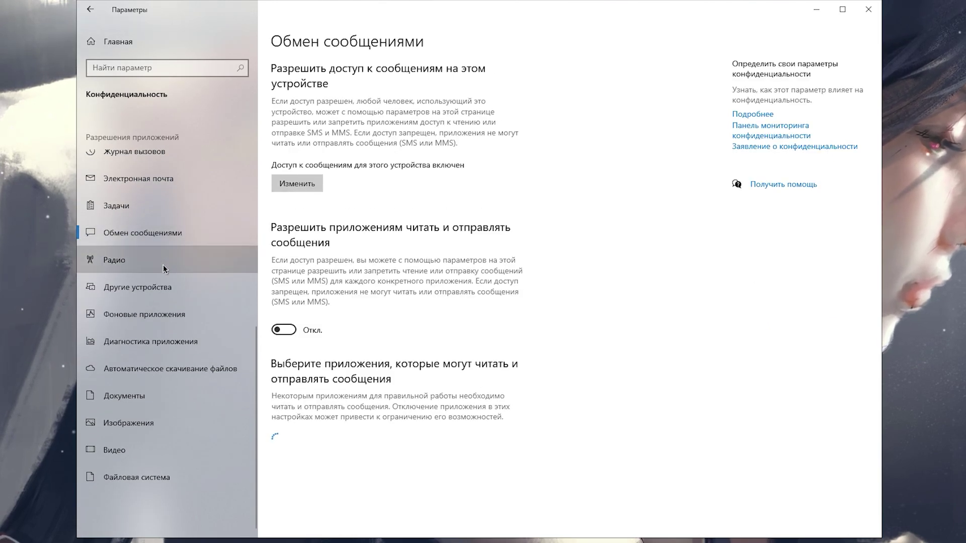
{"action": "left_click", "coordinate": [163, 265]}
{"action": "left_click", "coordinate": [160, 341]}
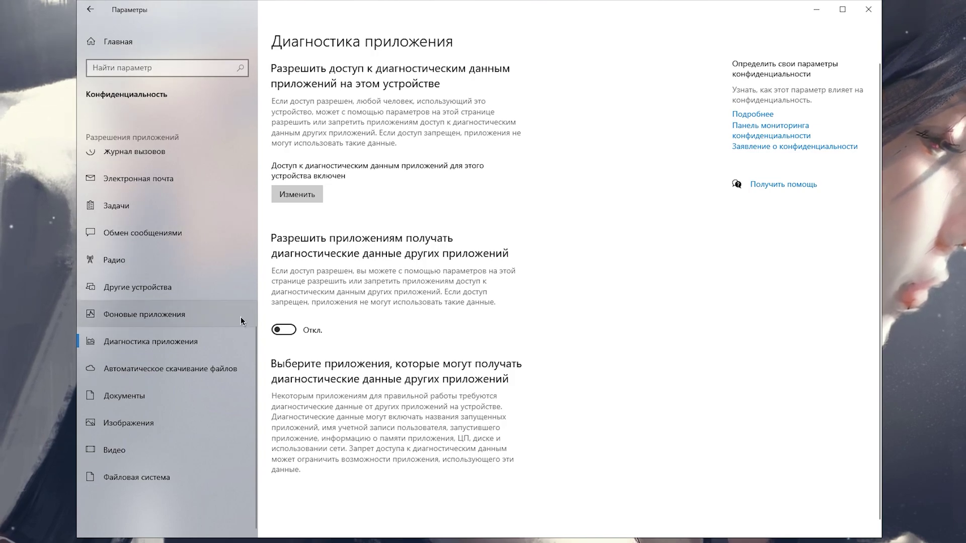
Open Фоновые приложения, switch the permission to run in the background on and back off, and look through the app list
{"action": "left_click", "coordinate": [170, 317]}
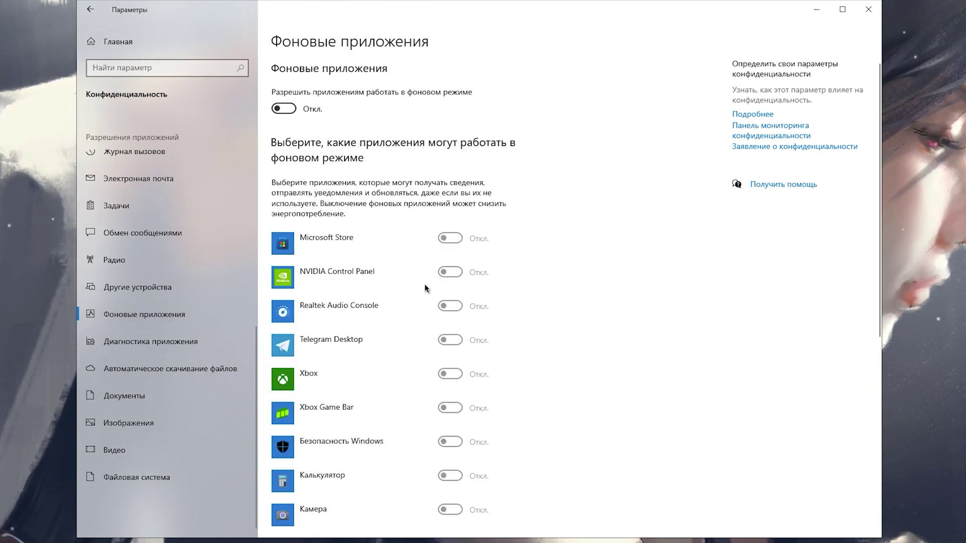
{"action": "left_click", "coordinate": [283, 108]}
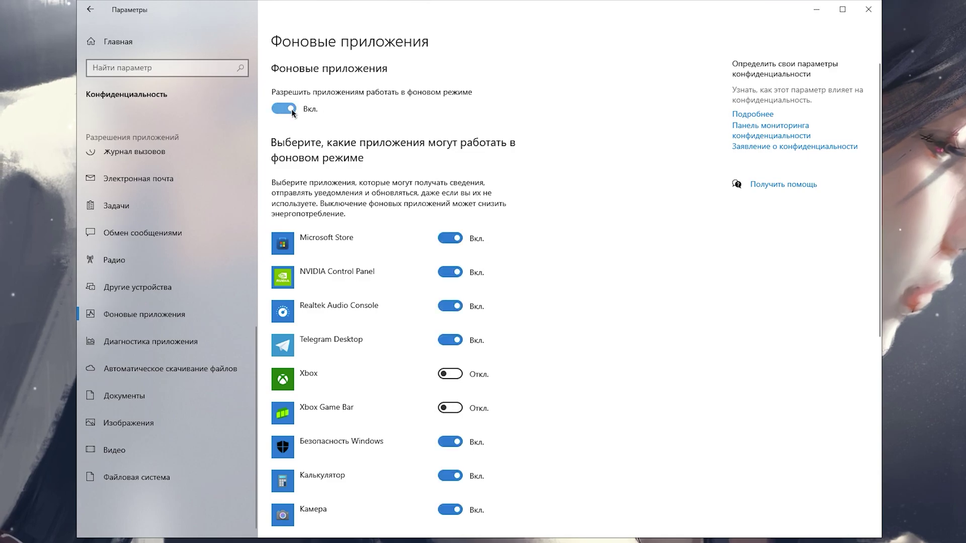
{"action": "left_click", "coordinate": [289, 110]}
{"action": "scroll", "coordinate": [607, 349], "scroll_direction": "down", "scroll_amount": 10}
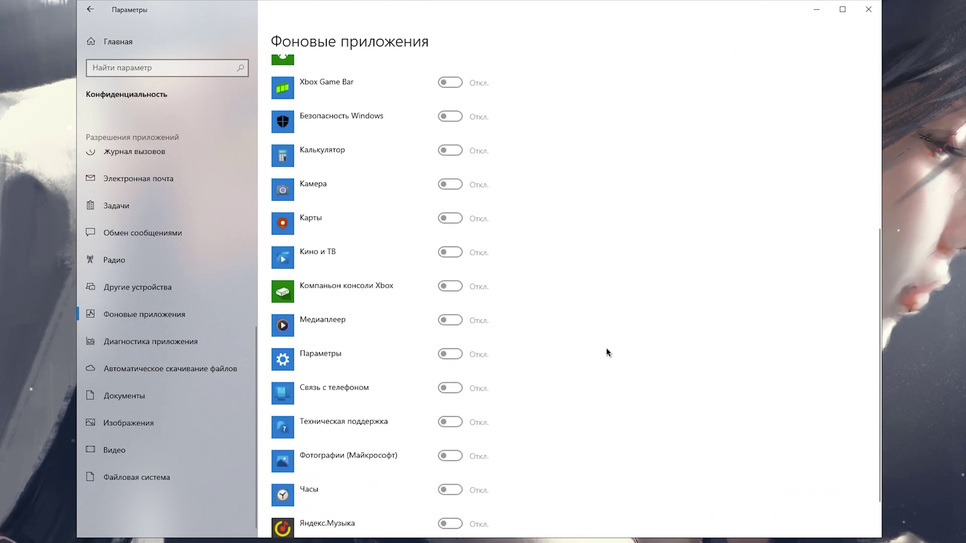
Close Параметры, search Windows for "цен" and open Параметры Центра обновления Windows
{"action": "left_click", "coordinate": [869, 9]}
{"action": "left_click", "coordinate": [39, 532]}
{"action": "type", "text": "цен"}
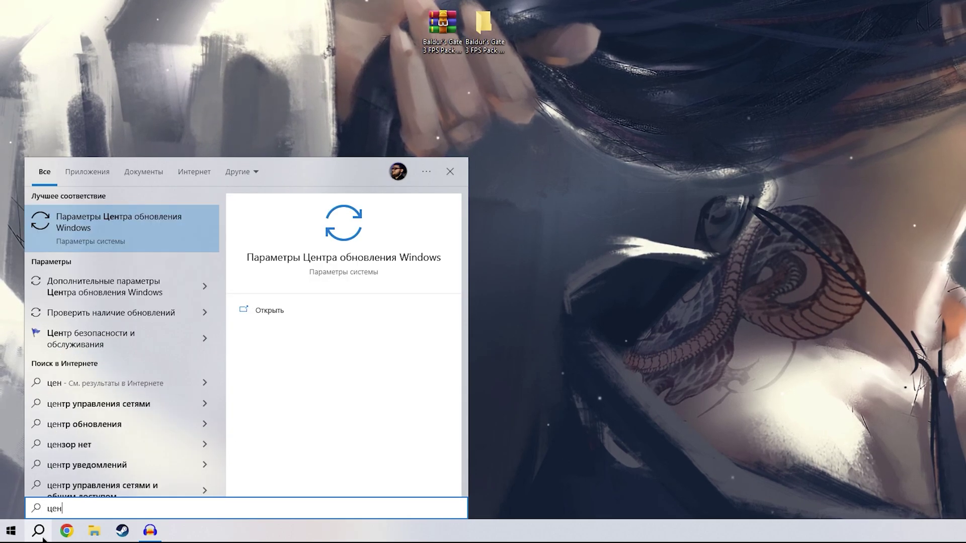
{"action": "key", "text": "Return"}
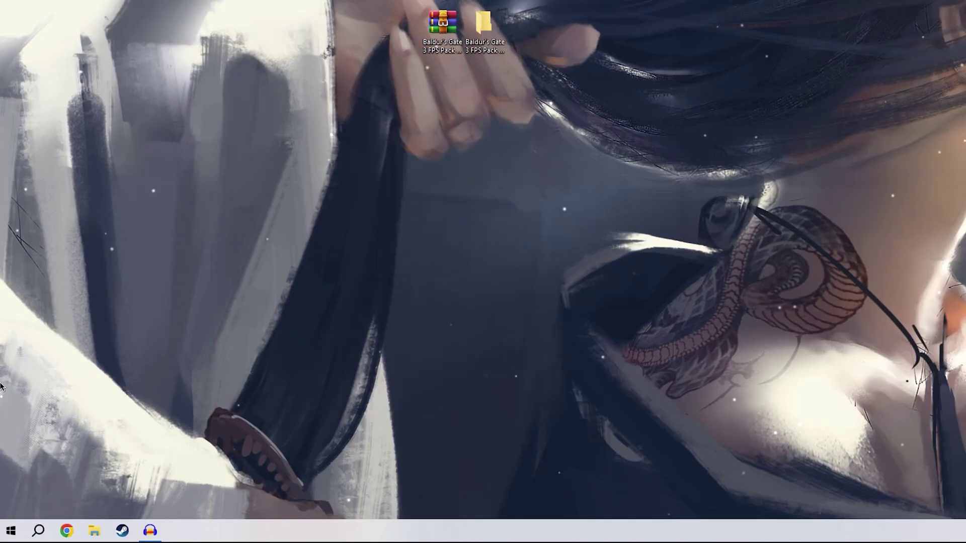
Open the Windows Службы console and show the properties of the Центр обновления Windows service
{"action": "left_click", "coordinate": [42, 538]}
{"action": "type", "text": "с"}
{"action": "key", "text": "Return"}
{"action": "scroll", "coordinate": [453, 301], "scroll_direction": "down", "scroll_amount": 20}
{"action": "double_click", "coordinate": [327, 510]}
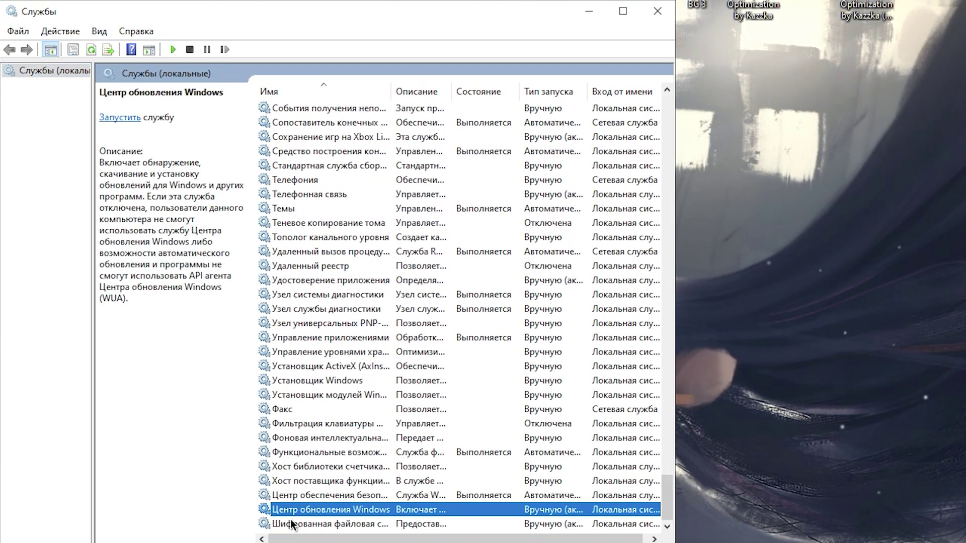
Set the startup type of the Центр обновления Windows service to Отключена and apply it
{"action": "left_click", "coordinate": [368, 297]}
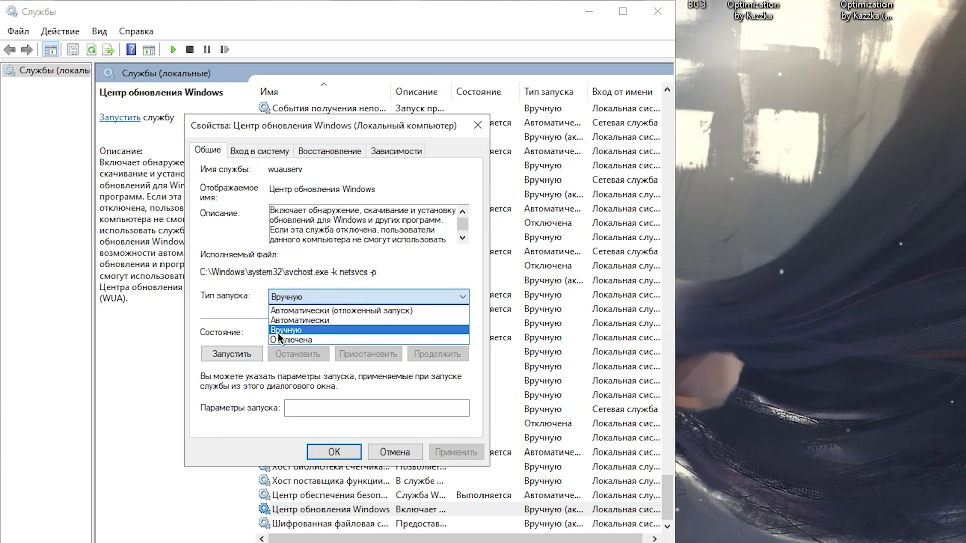
{"action": "left_click", "coordinate": [297, 334]}
{"action": "left_click", "coordinate": [456, 445]}
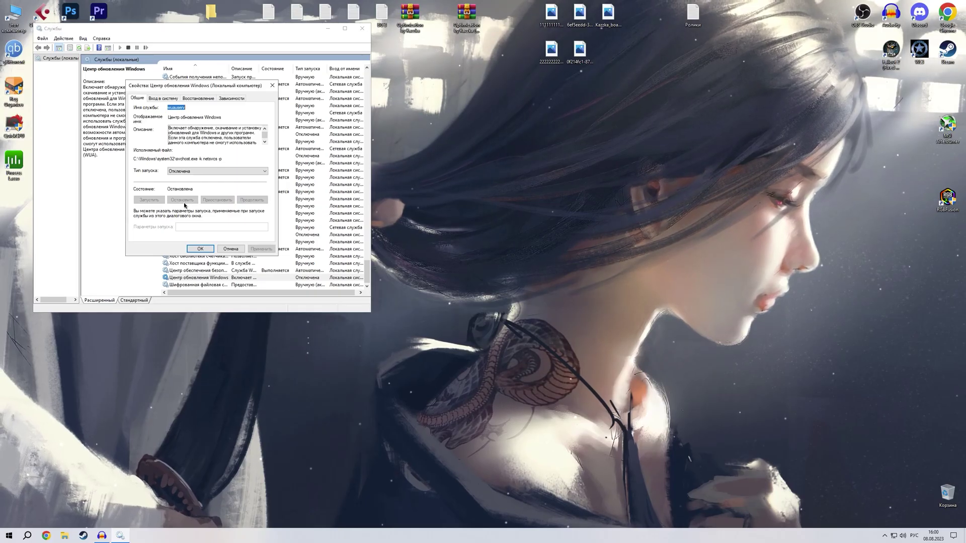
Change the startup type of the Центр обновления Windows service to Вручную and apply it
{"action": "left_click", "coordinate": [2, 531]}
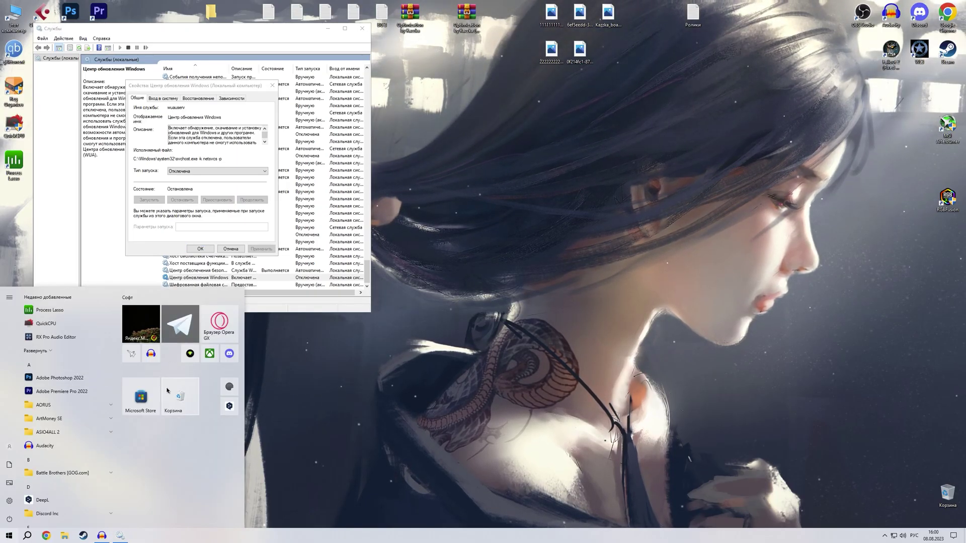
{"action": "left_click", "coordinate": [195, 171]}
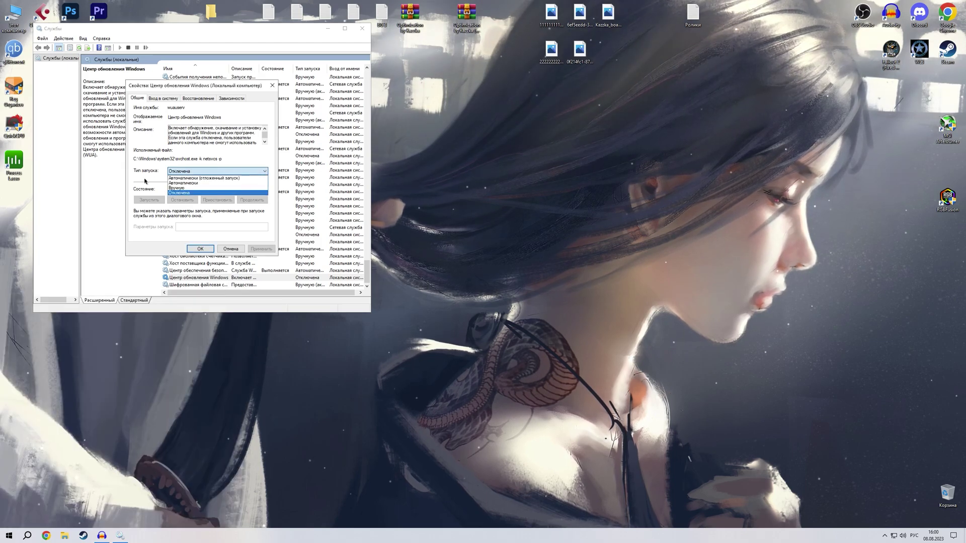
{"action": "left_click", "coordinate": [216, 188]}
{"action": "left_click", "coordinate": [261, 248]}
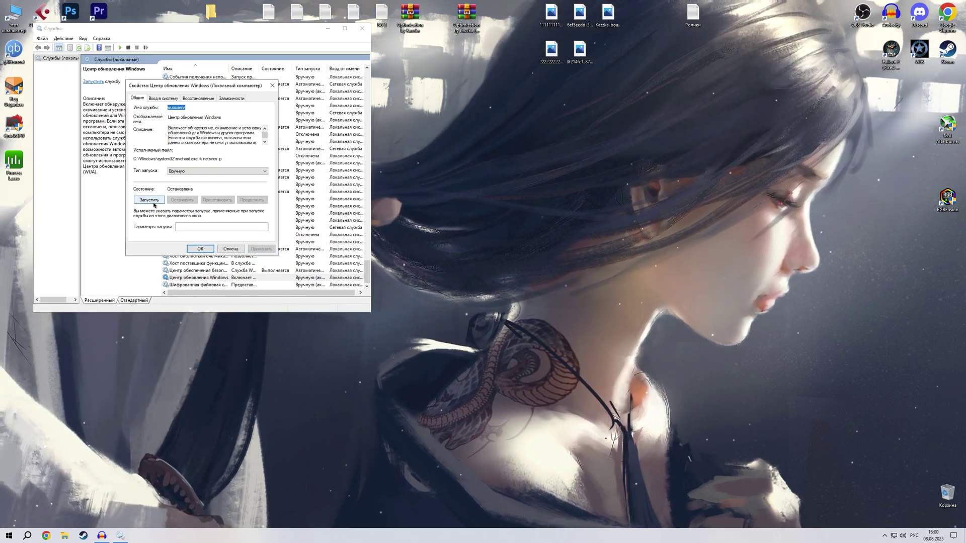
Return the Центр обновления Windows service's startup type to Отключена and confirm its properties
{"action": "left_click", "coordinate": [191, 171]}
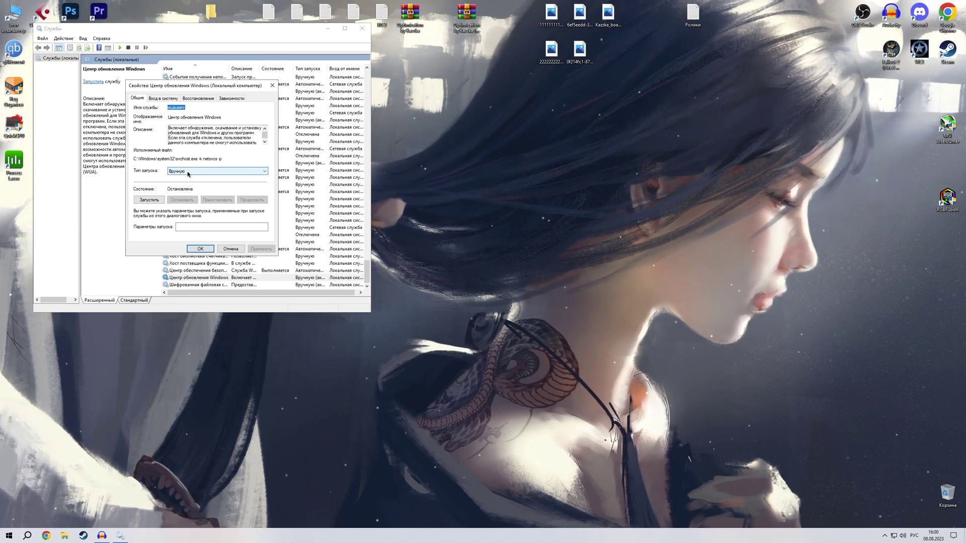
{"action": "left_click", "coordinate": [190, 192]}
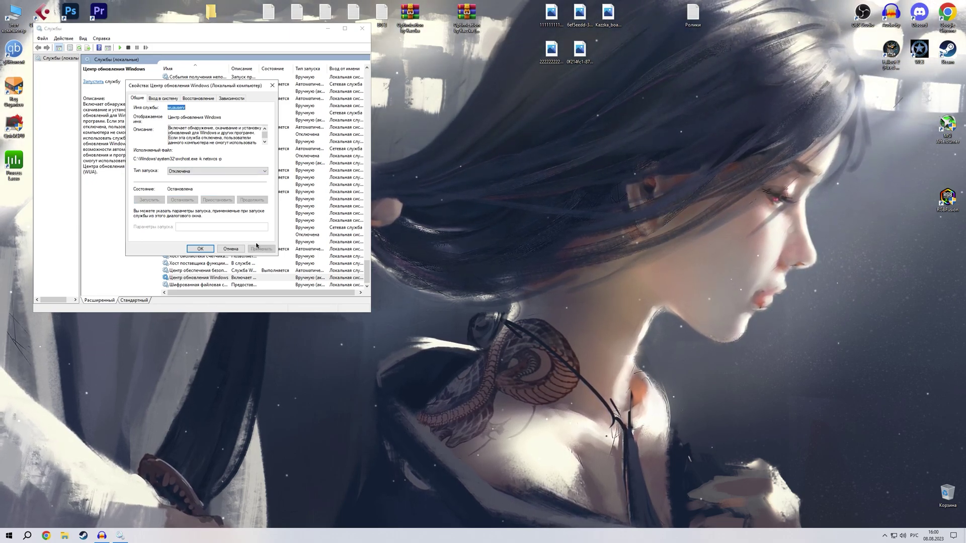
{"action": "left_click", "coordinate": [199, 248]}
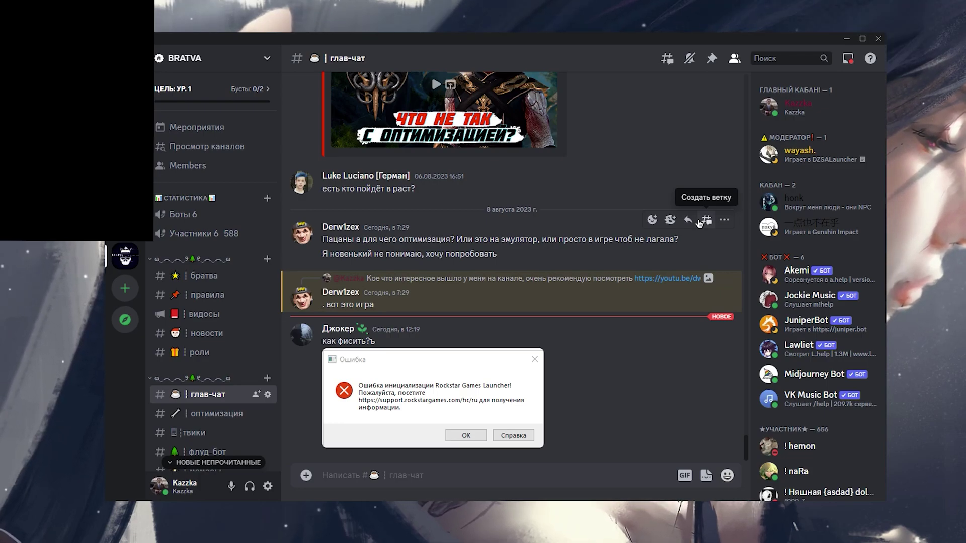
Turn off Аппаратное ускорение in Discord's Расширенные settings and confirm the restart
{"action": "left_click", "coordinate": [267, 486]}
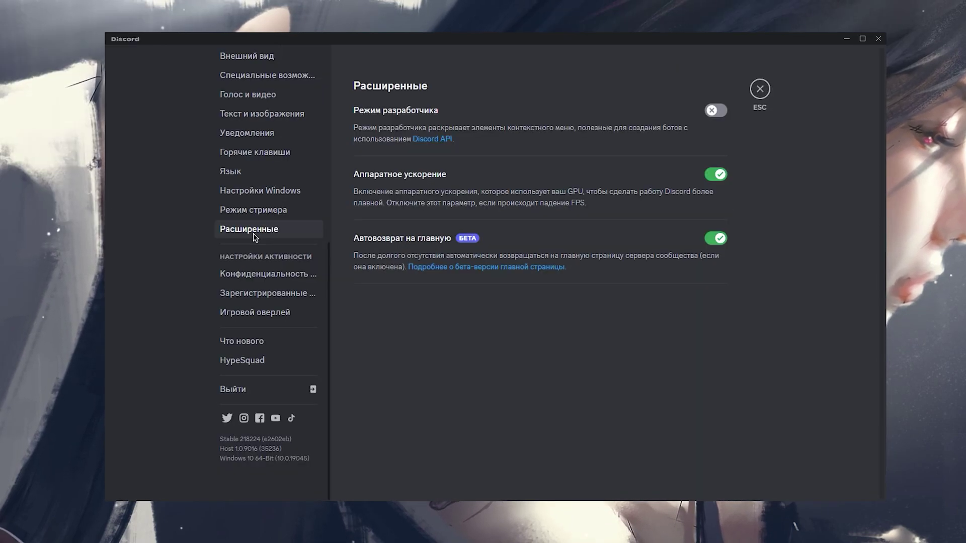
{"action": "left_click", "coordinate": [715, 176]}
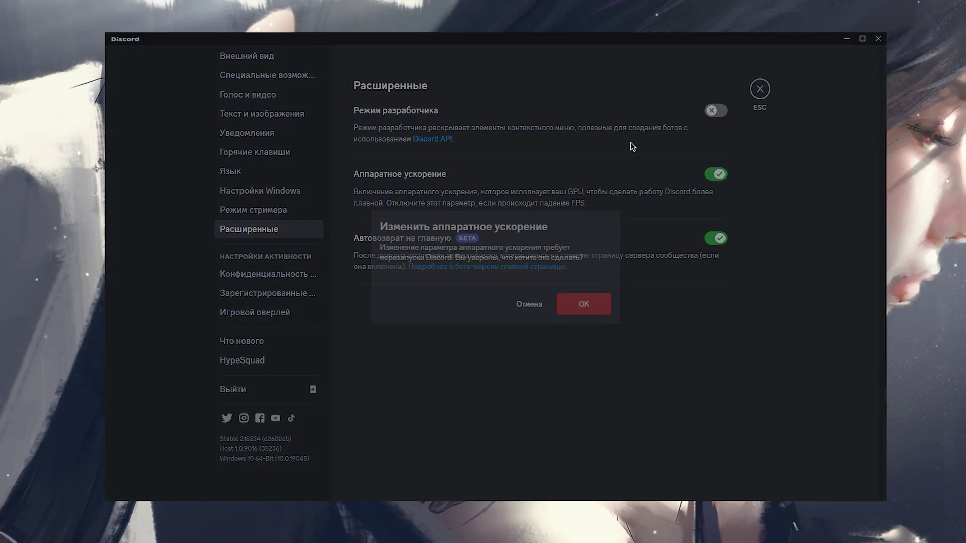
{"action": "left_click", "coordinate": [583, 304]}
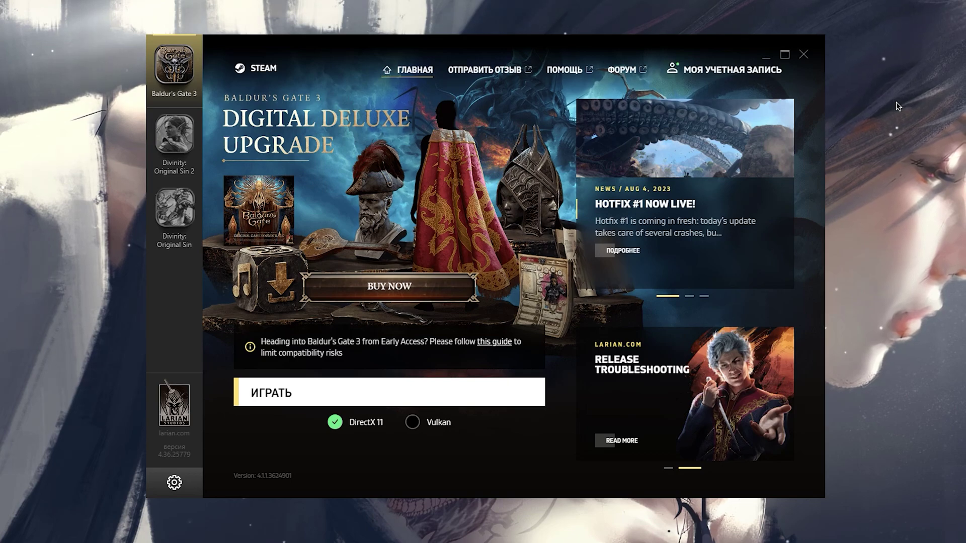
In the Baldur's Gate 3 launcher, switch to Vulkan and back to DirectX 11, and start the game
{"action": "left_click", "coordinate": [412, 423]}
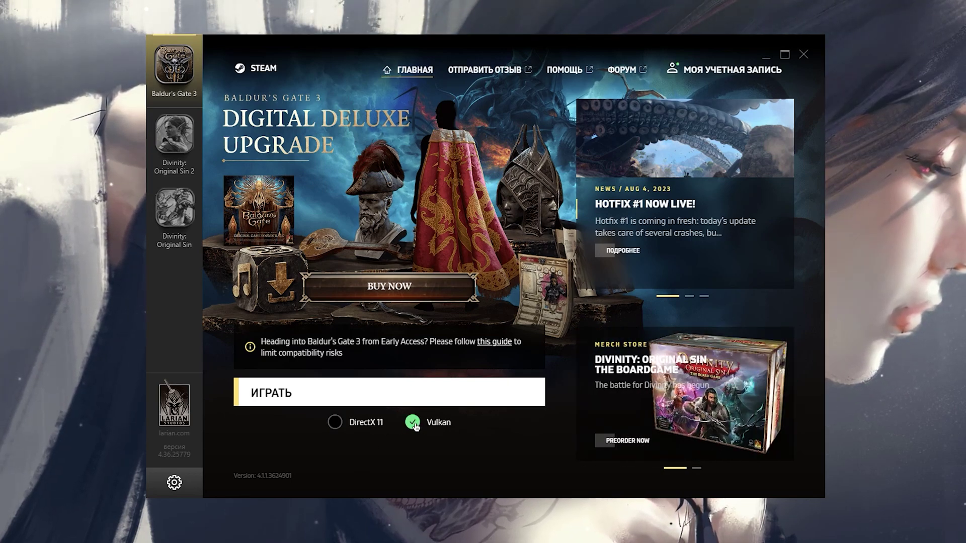
{"action": "left_click", "coordinate": [355, 426]}
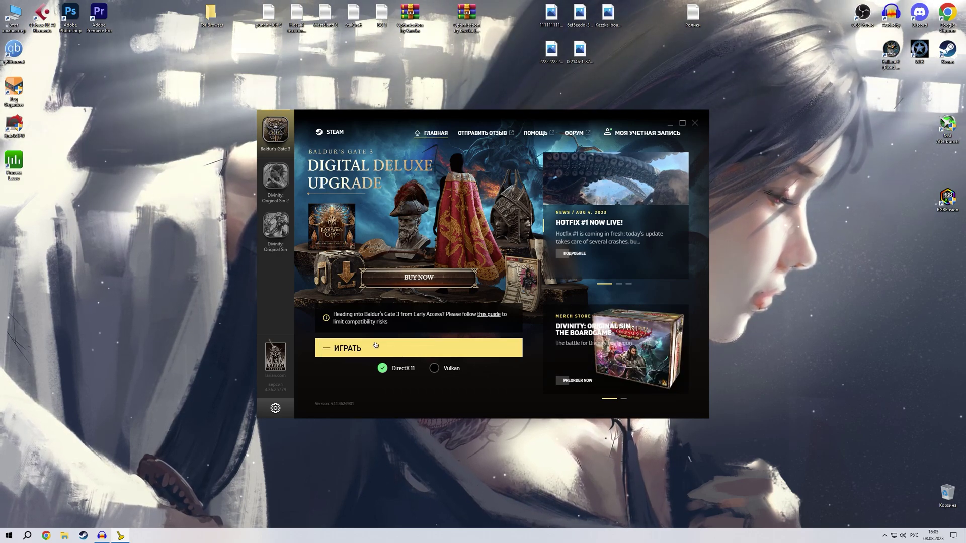
{"action": "left_click", "coordinate": [401, 355]}
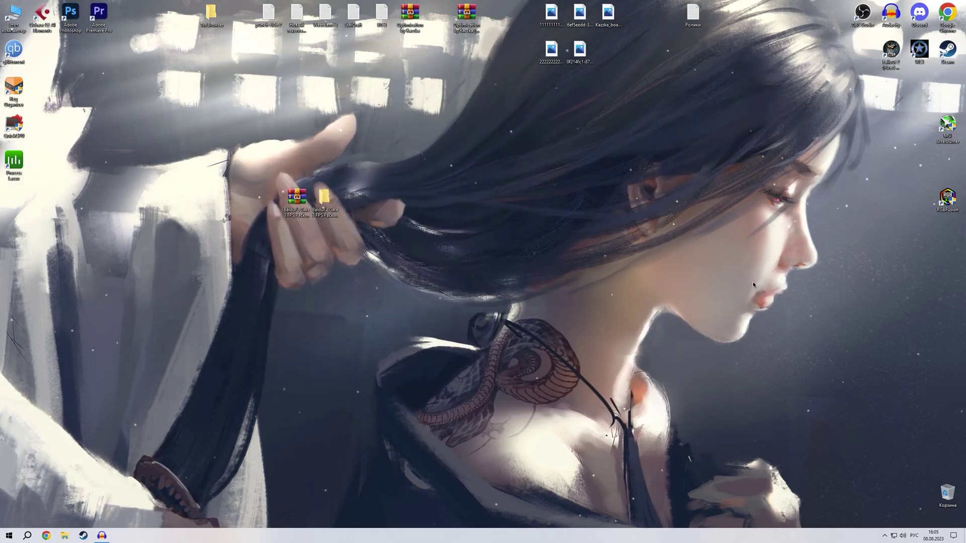